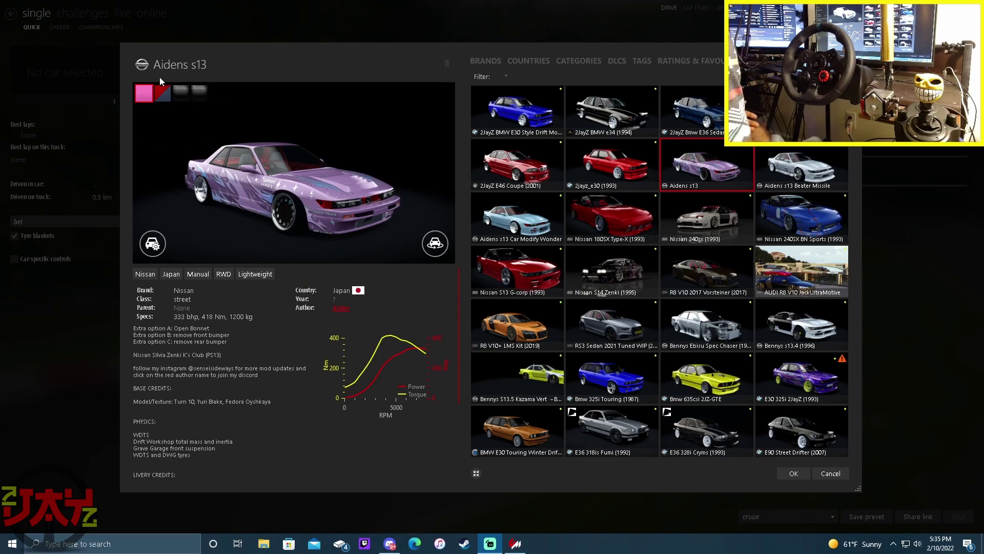
- Preview the S13's red and white liveries, return to purple, and open the 3D showroom
click(160, 94)
click(183, 94)
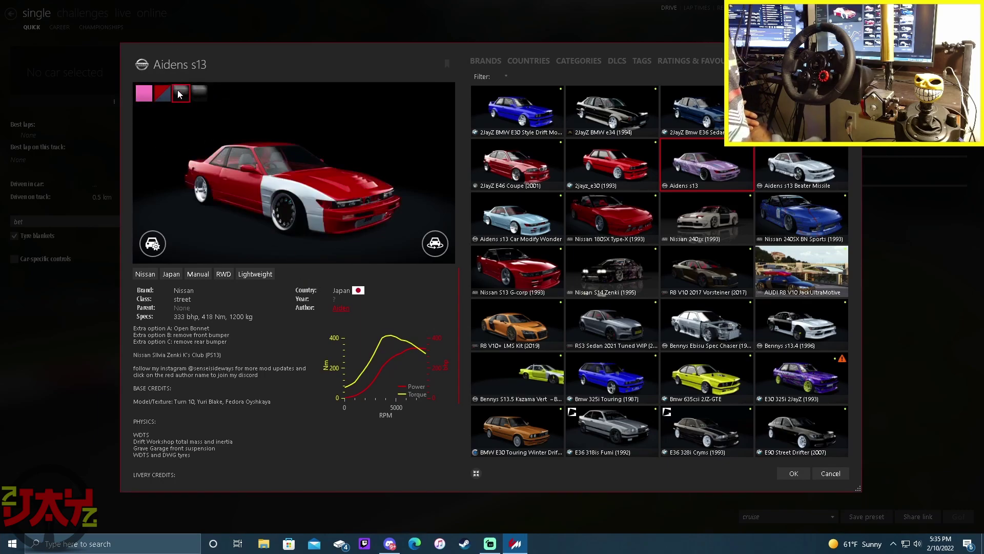
click(198, 93)
click(142, 93)
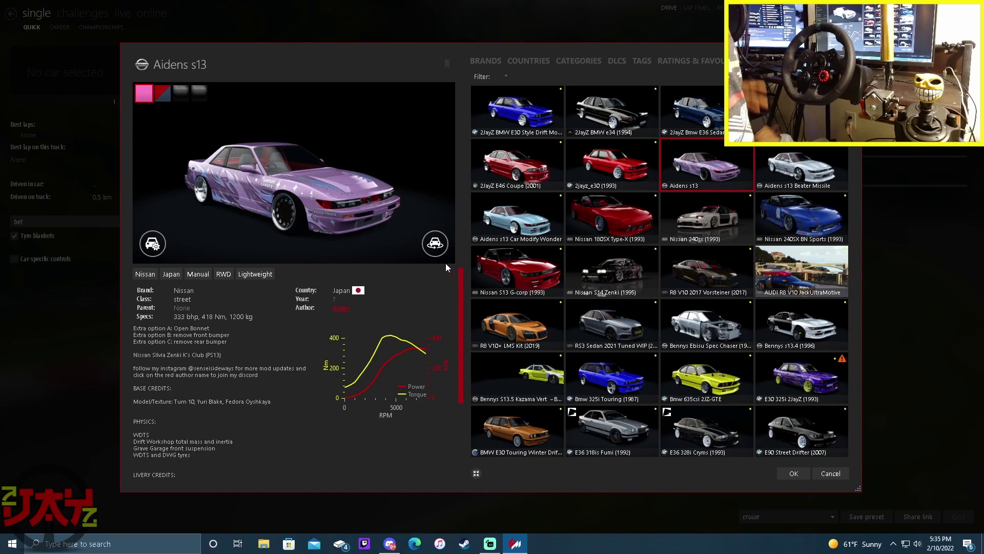
click(431, 245)
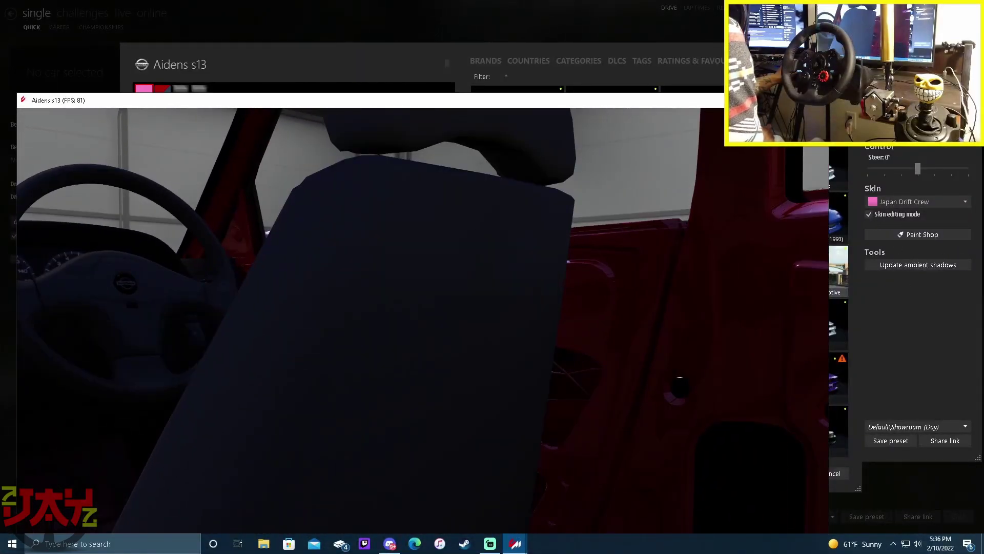
- Move the settings panel, keep the Japan Drift Crew skin, and bring up Paint Shop
drag(881, 81, 635, 130)
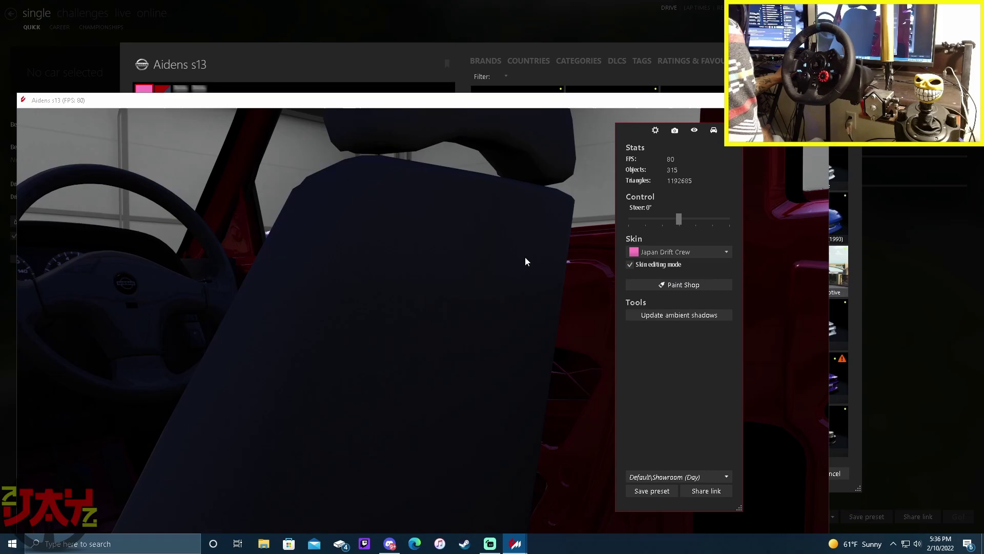
click(685, 251)
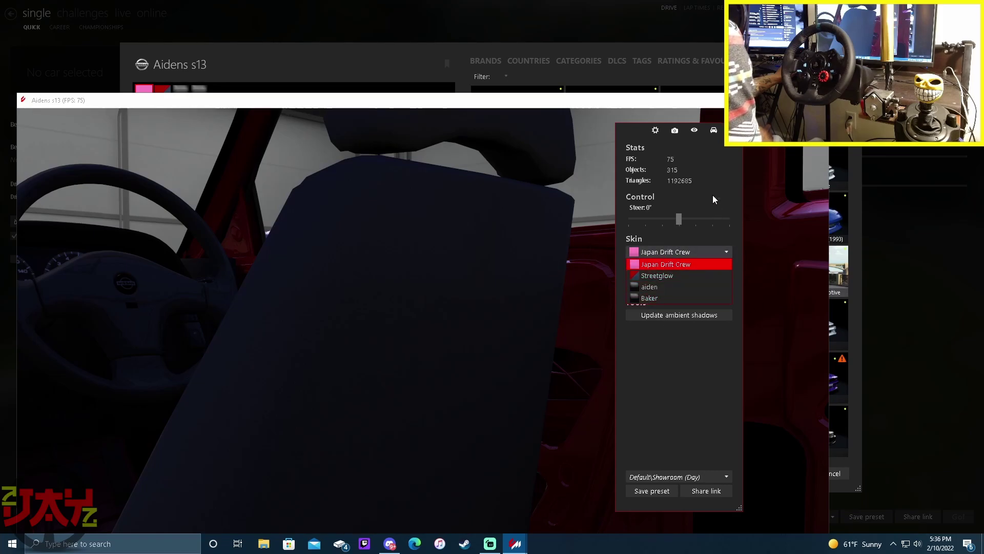
click(726, 254)
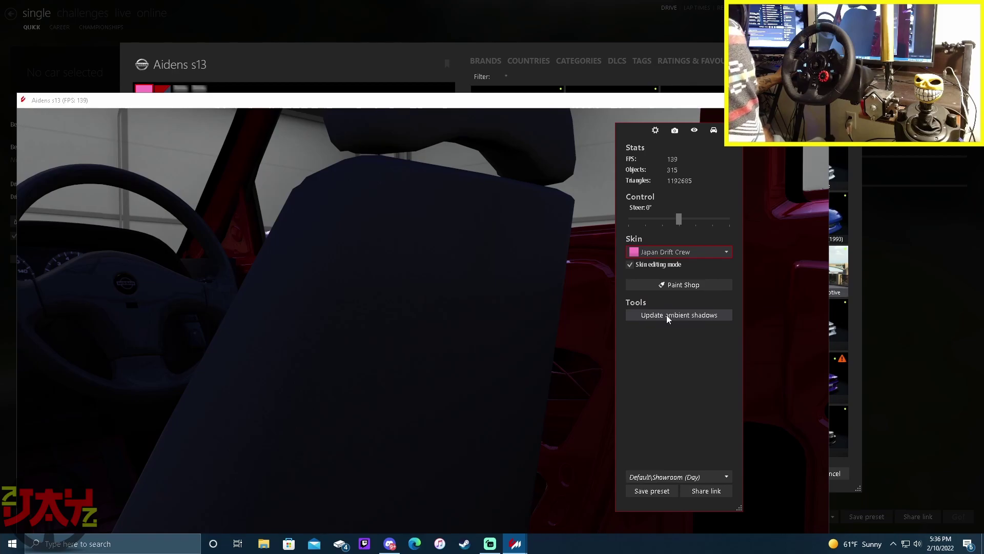
click(667, 282)
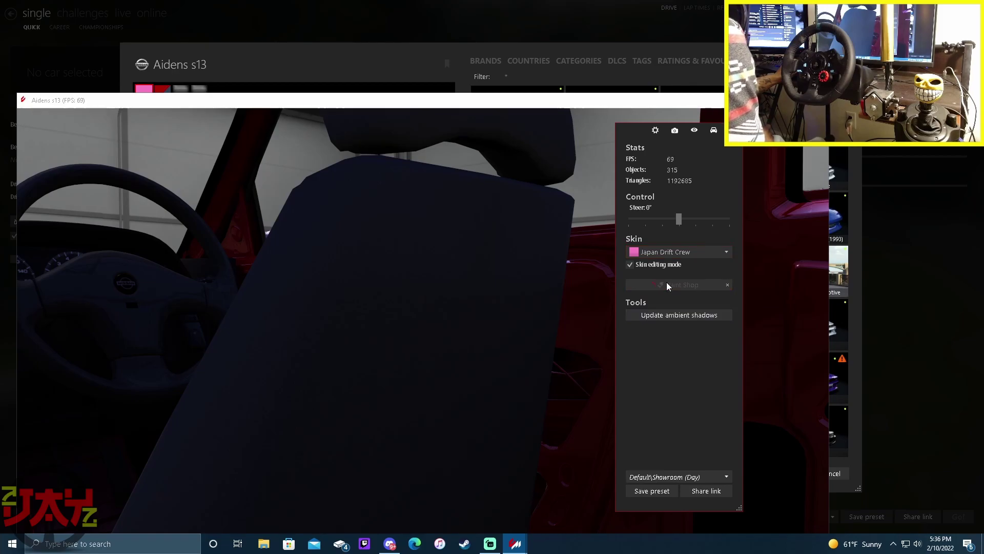
scroll(338, 345, down, 5)
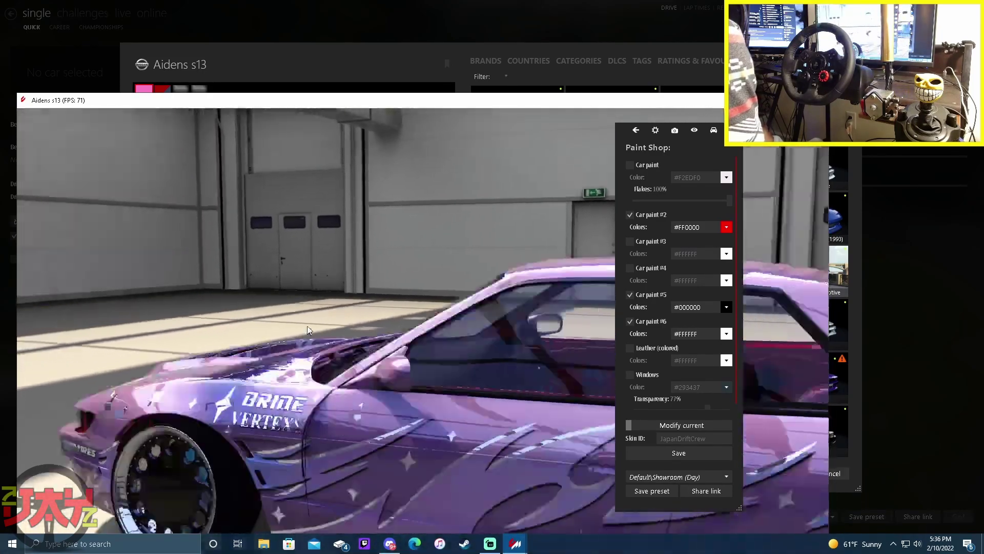
- Toggle main car paint and Car paint #2 off and back on
drag(358, 323, 288, 327)
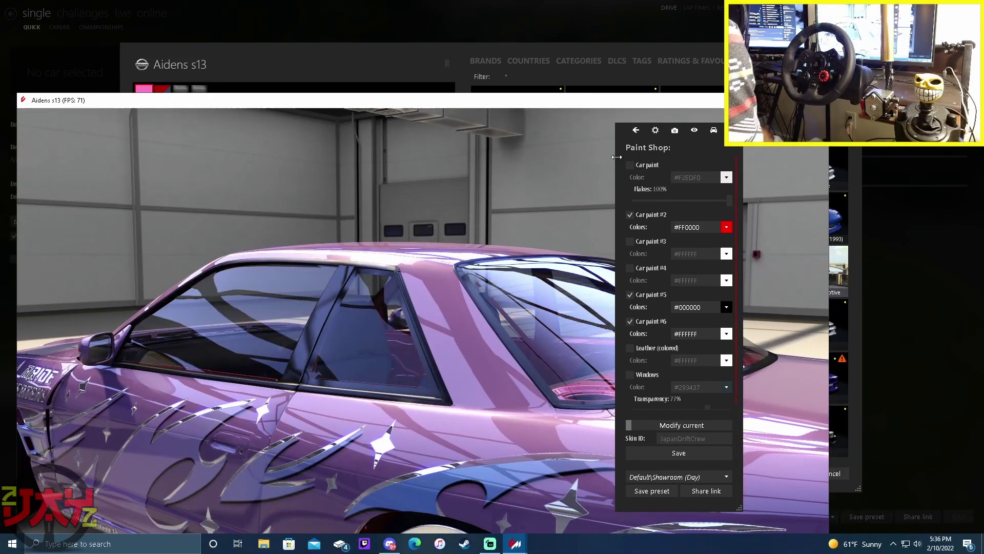
click(630, 166)
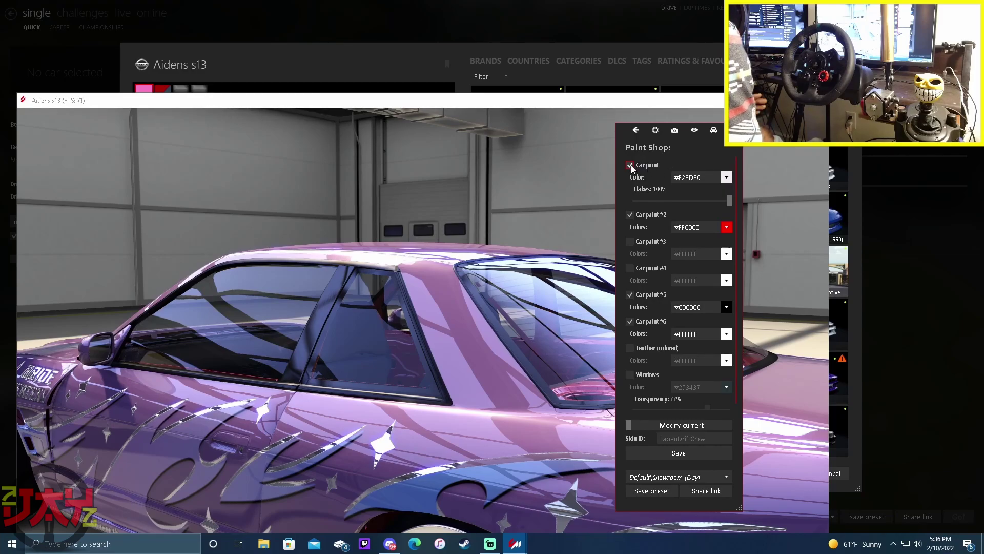
click(629, 165)
mouse_move(412, 312)
mouse_down()
mouse_move(416, 363)
mouse_move(366, 359)
mouse_up()
scroll(367, 358, up, 5)
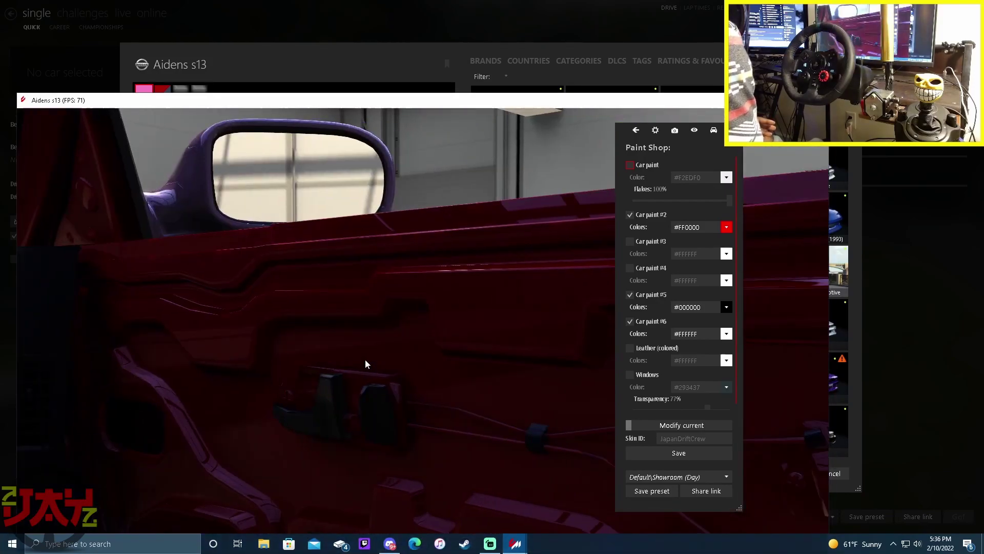
click(631, 216)
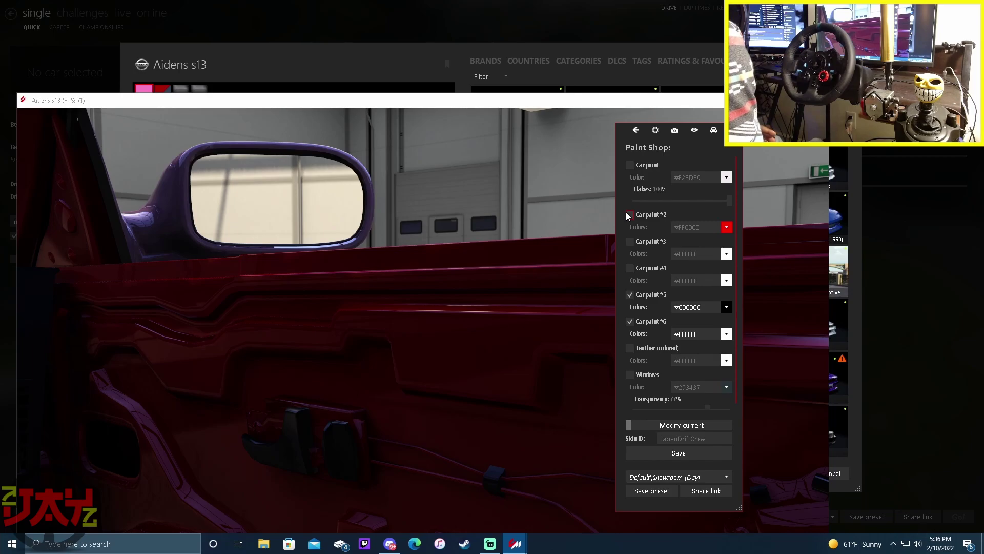
click(626, 213)
- Keep Car paint #2 at red #FF0000 and enable Car paint #3 in white
click(725, 227)
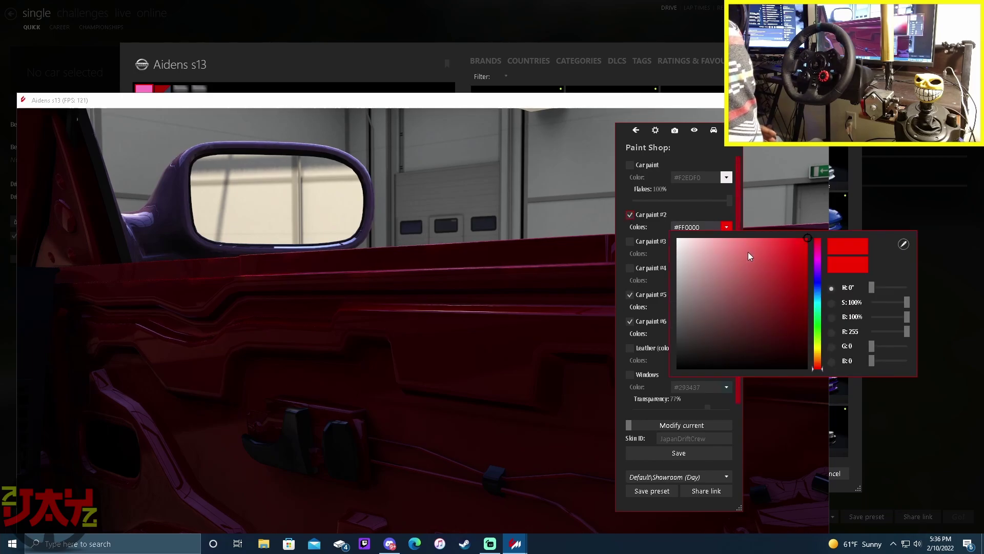
mouse_move(738, 243)
mouse_down()
mouse_move(705, 246)
mouse_move(746, 327)
mouse_move(816, 236)
mouse_up()
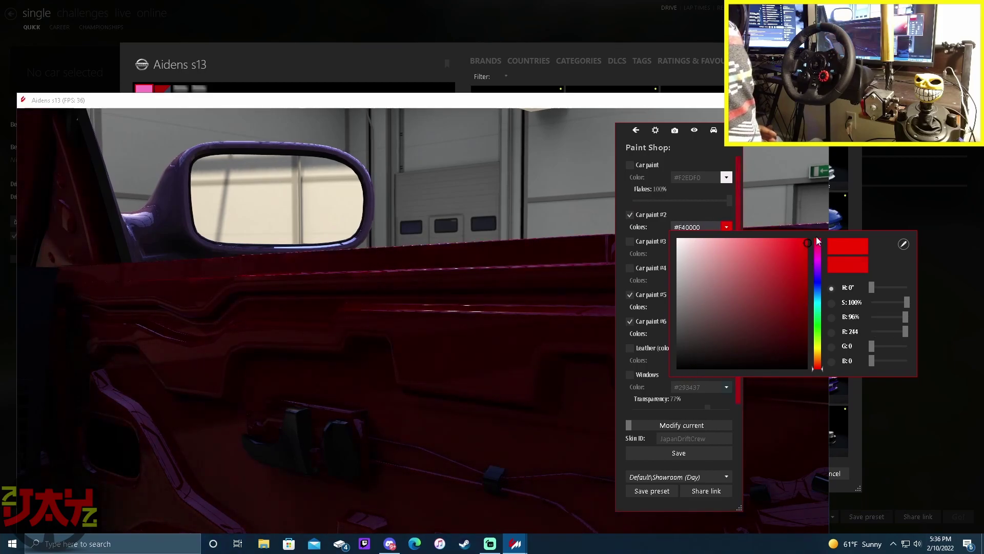
click(689, 152)
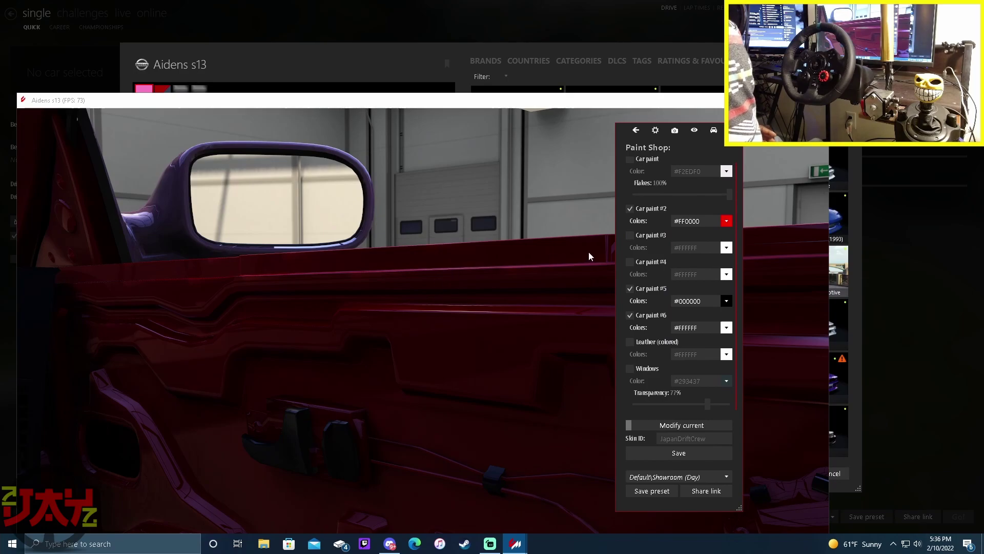
click(632, 236)
mouse_move(240, 357)
mouse_down()
mouse_move(362, 347)
mouse_move(298, 354)
mouse_up()
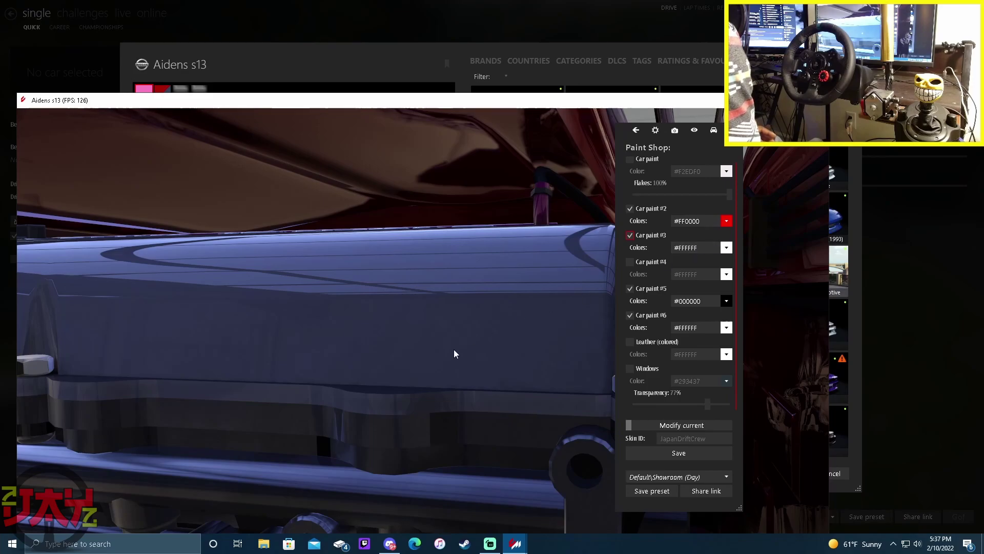
- Set Car paint #3 to olive yellow #9E9711
drag(454, 349, 459, 356)
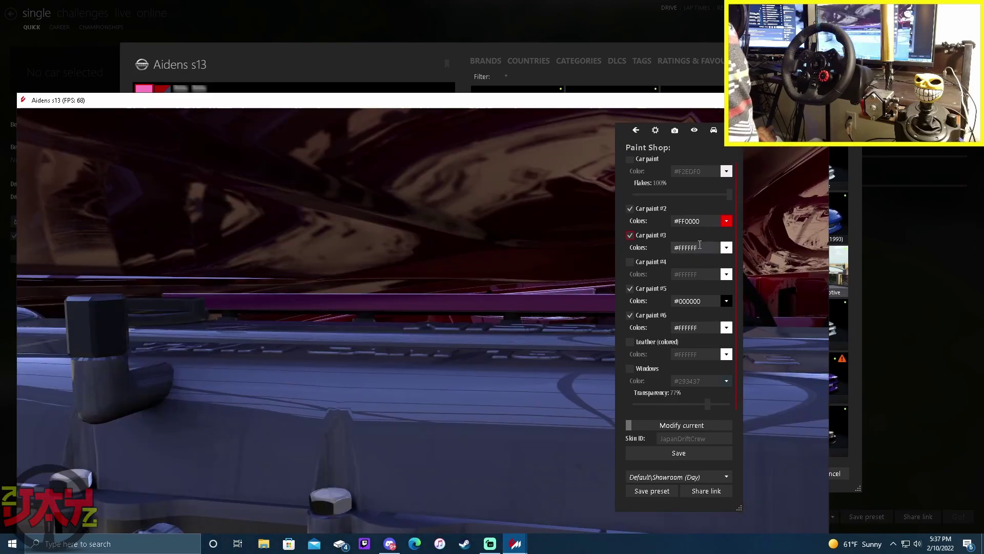
click(725, 247)
mouse_move(693, 339)
mouse_down()
mouse_move(754, 316)
mouse_move(793, 281)
mouse_move(724, 297)
mouse_move(751, 305)
mouse_move(786, 278)
mouse_move(665, 216)
mouse_move(684, 361)
mouse_move(700, 396)
mouse_up()
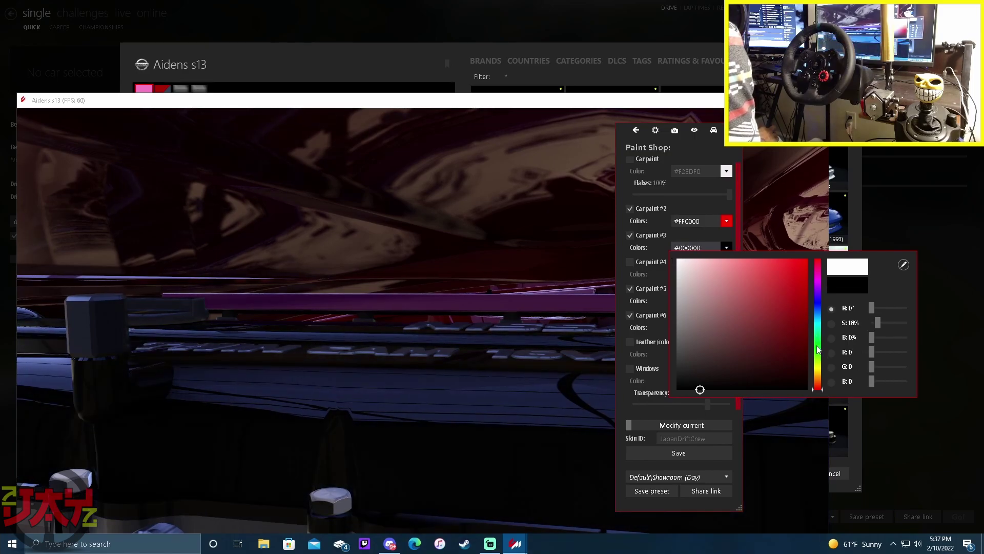
click(819, 368)
drag(801, 319, 793, 308)
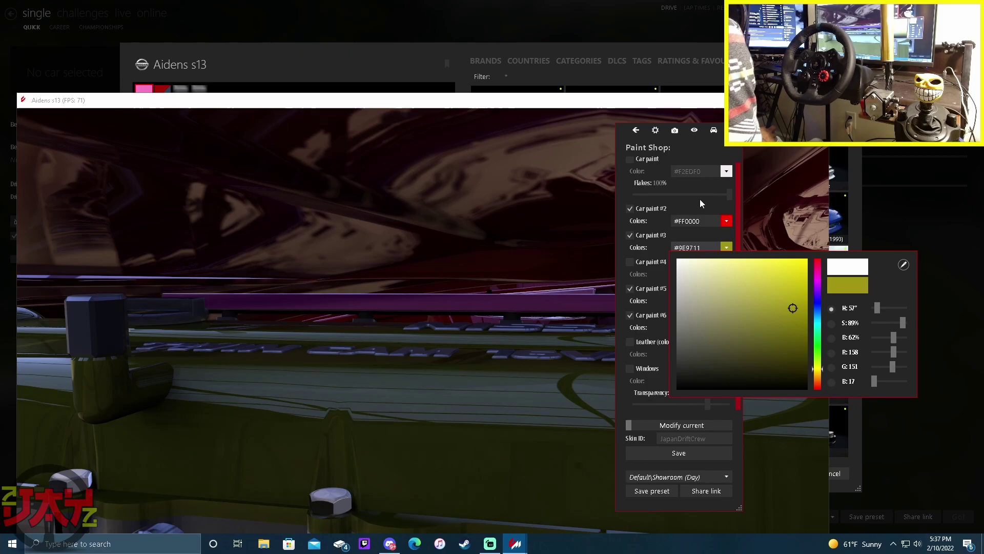
click(710, 148)
scroll(342, 396, down, 5)
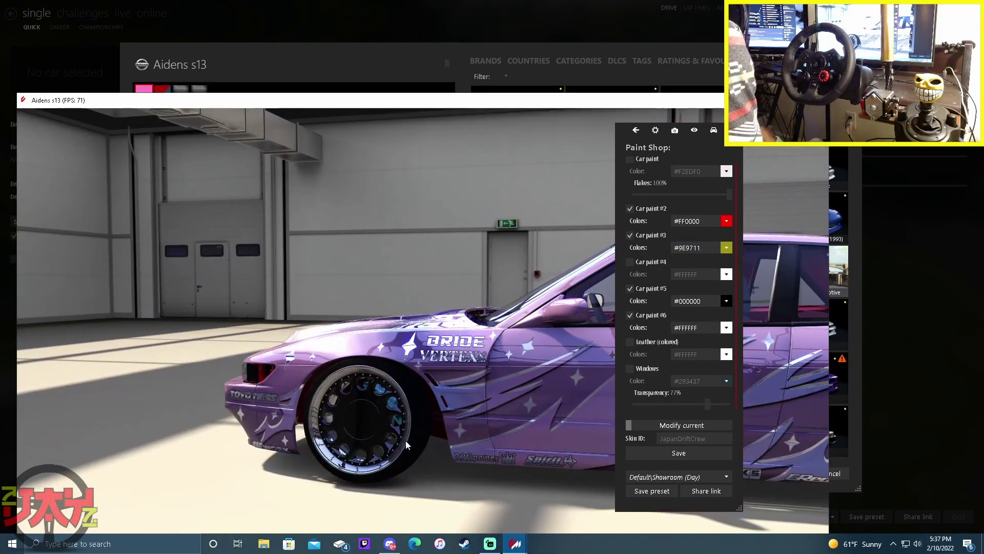
- Try enabling Car paint #4, then leave it switched off
mouse_move(402, 441)
mouse_down()
mouse_move(311, 460)
mouse_move(594, 328)
mouse_up()
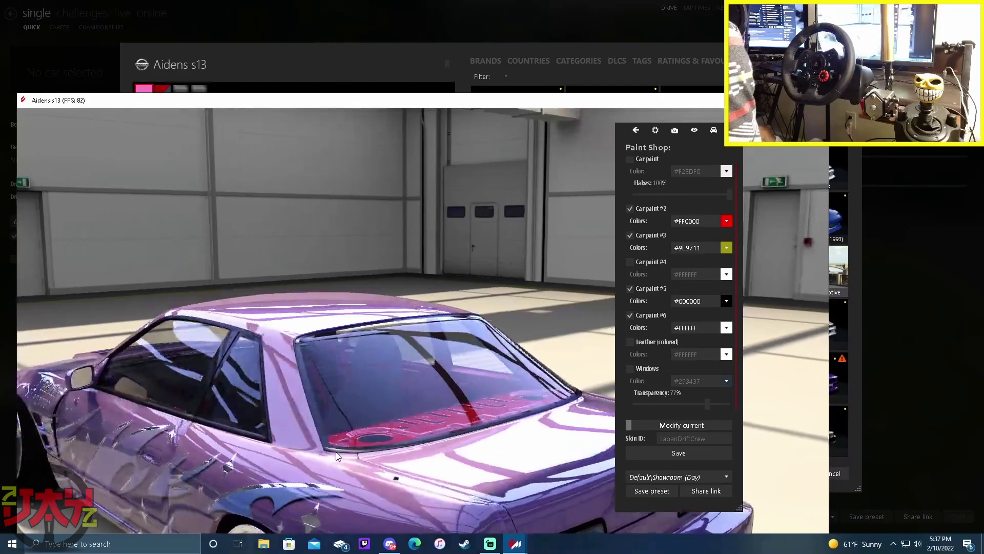
click(630, 262)
drag(400, 404, 387, 421)
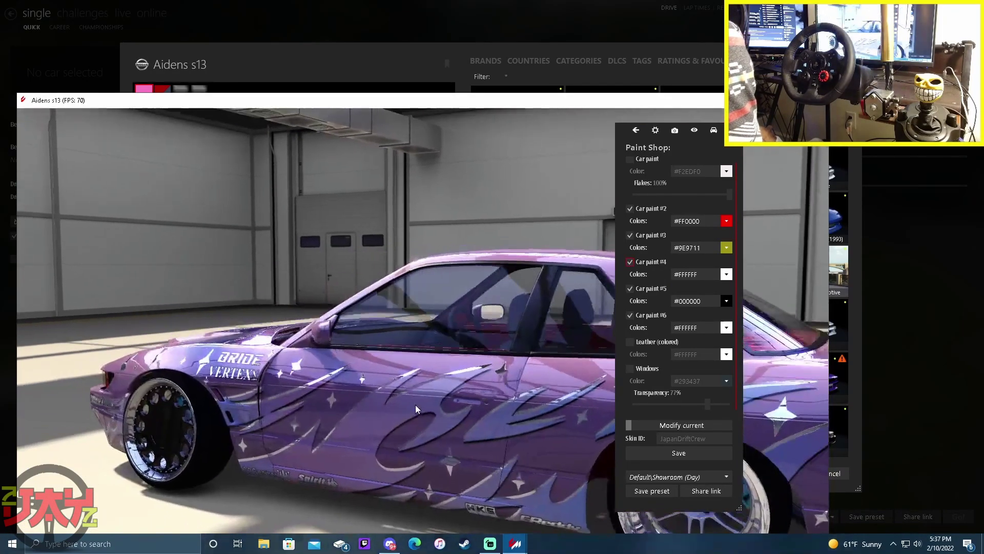
drag(492, 308, 446, 379)
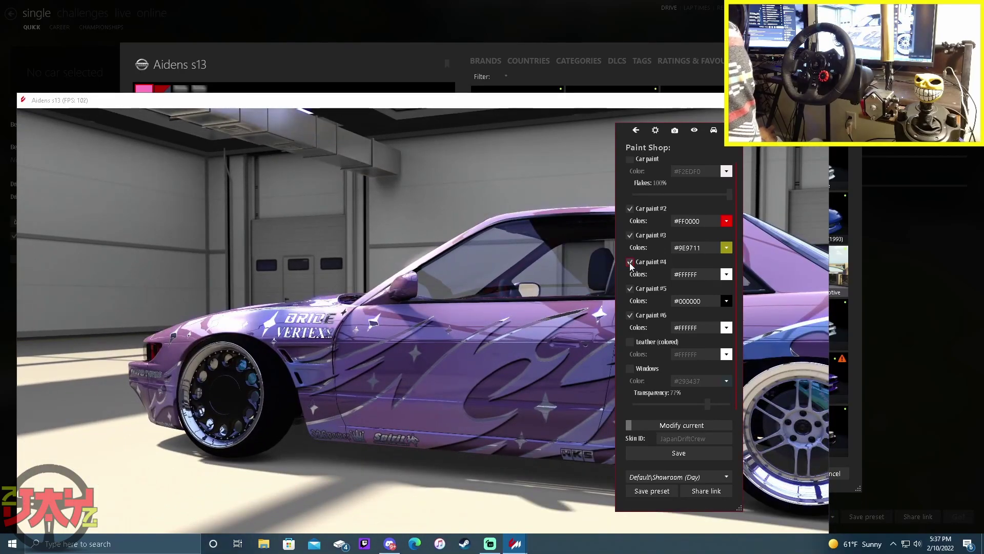
click(629, 262)
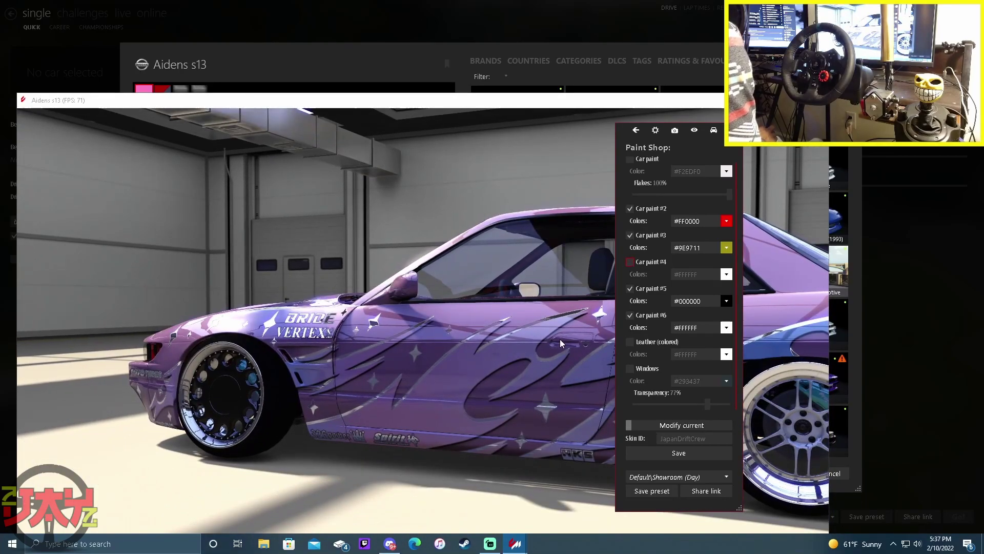
drag(560, 339, 526, 336)
- Enable Car paint #5 and make the wheels black #000000
click(630, 288)
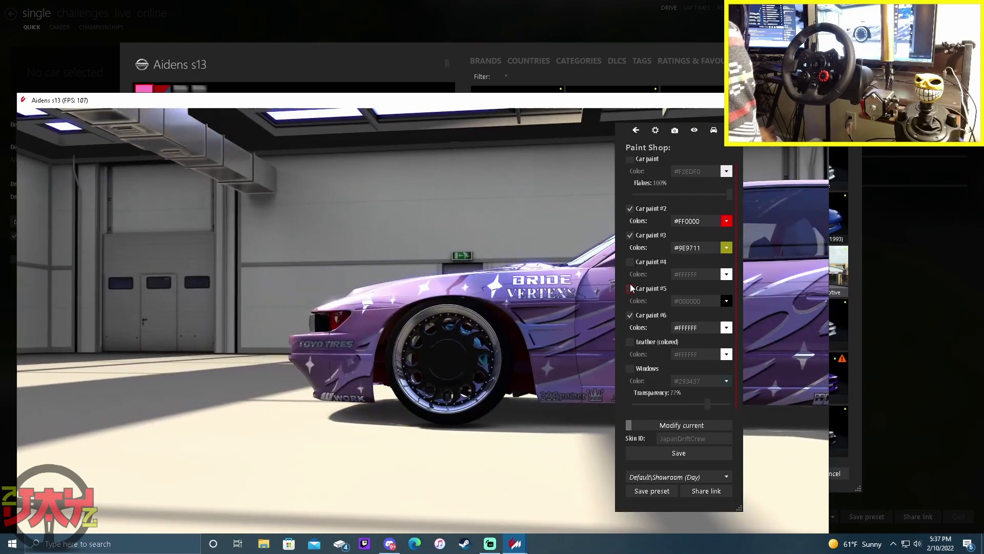
click(630, 288)
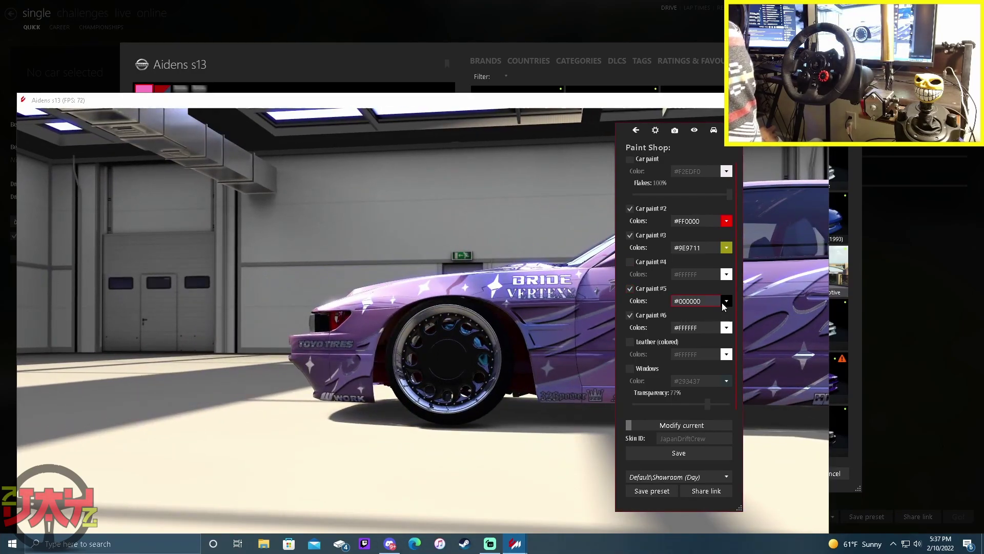
click(726, 301)
mouse_move(692, 319)
mouse_down()
mouse_move(685, 381)
mouse_move(800, 332)
mouse_up()
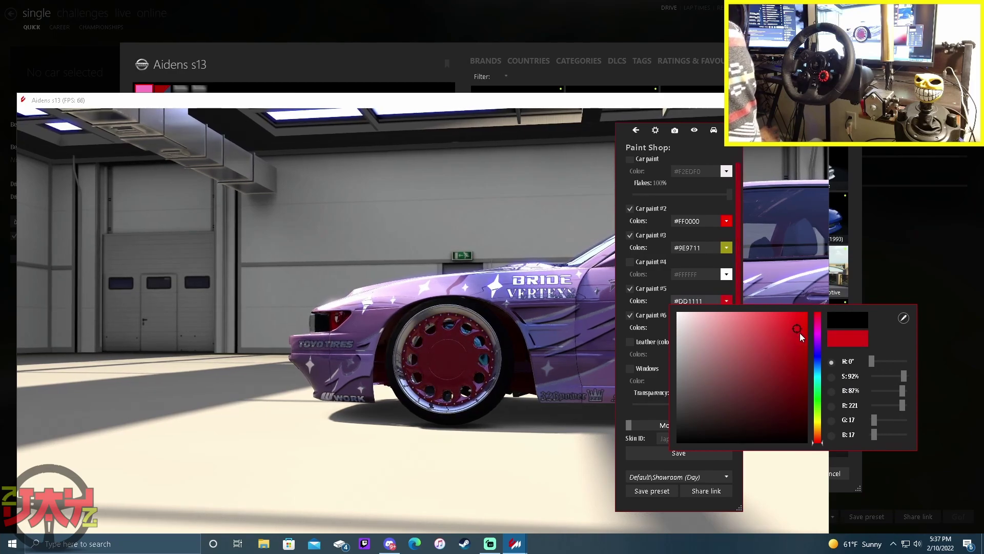
click(817, 359)
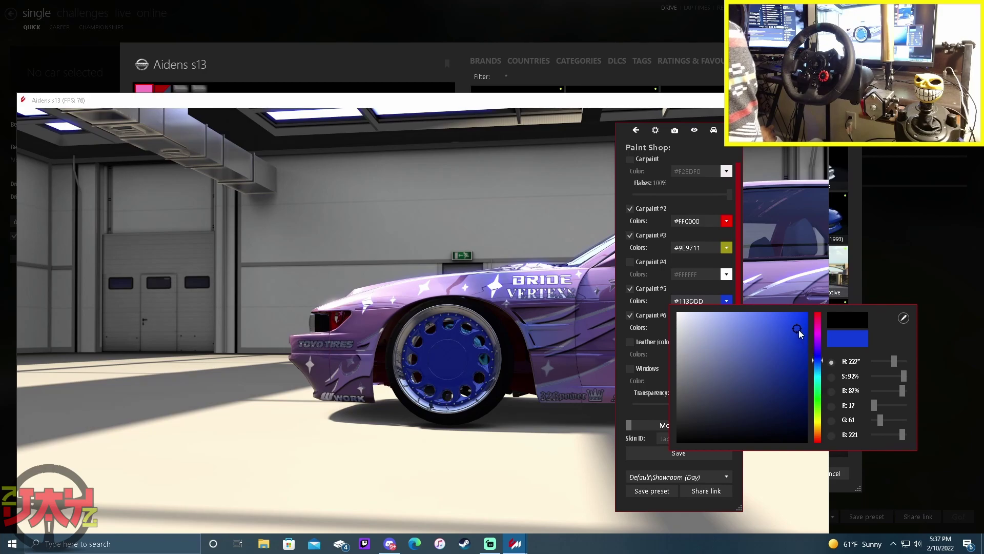
drag(735, 392, 651, 481)
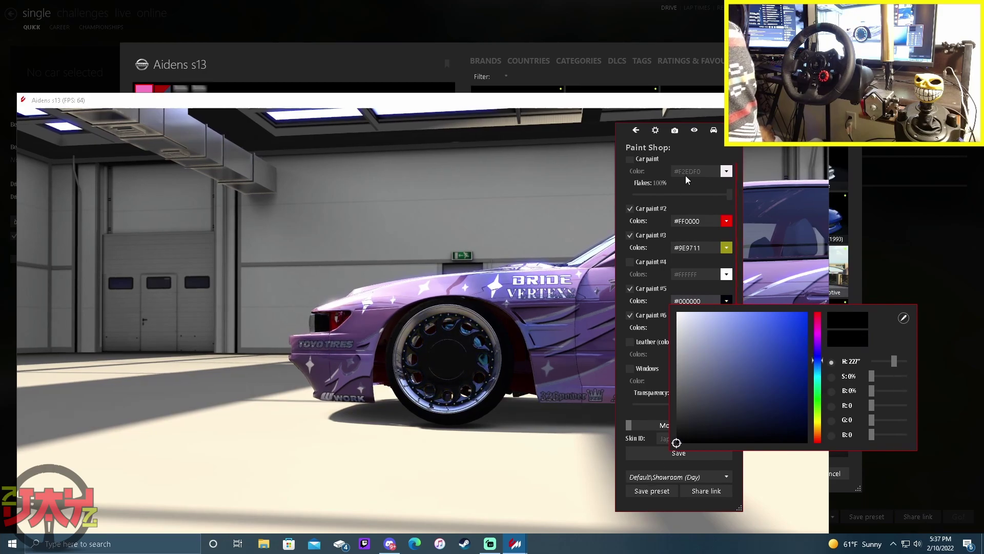
click(696, 157)
mouse_move(438, 378)
mouse_down()
mouse_move(347, 401)
mouse_move(657, 320)
mouse_up()
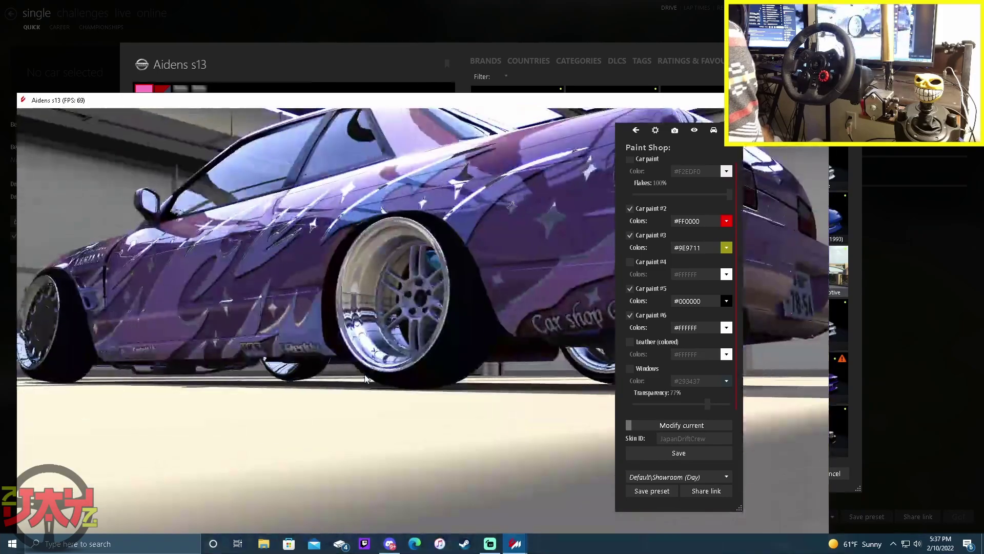
- Enable Car paint #6 and shift the rim colour from red to magenta
click(630, 315)
click(630, 315)
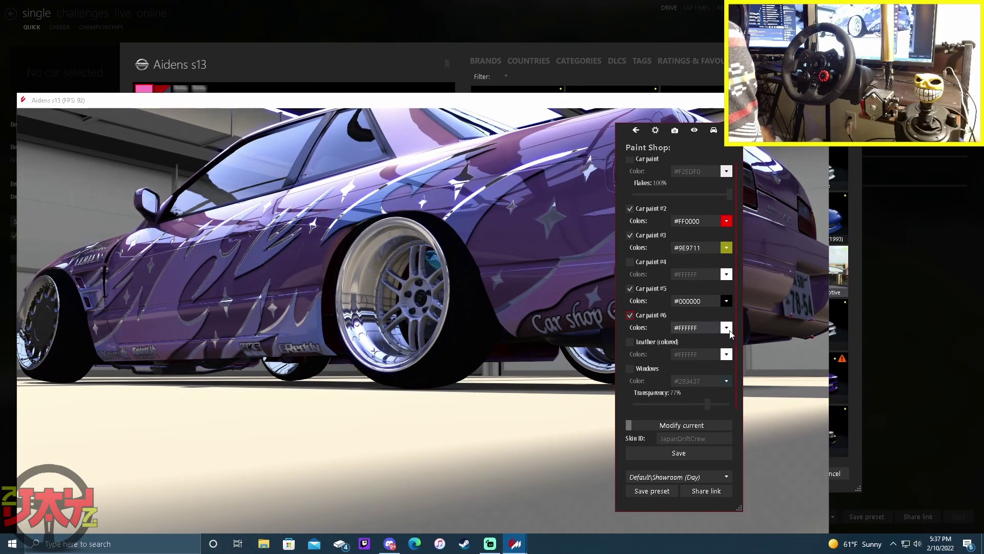
click(726, 326)
click(773, 375)
mouse_move(772, 374)
mouse_down()
mouse_move(833, 323)
mouse_move(783, 437)
mouse_move(768, 280)
mouse_move(807, 349)
mouse_move(825, 352)
mouse_move(825, 341)
mouse_up()
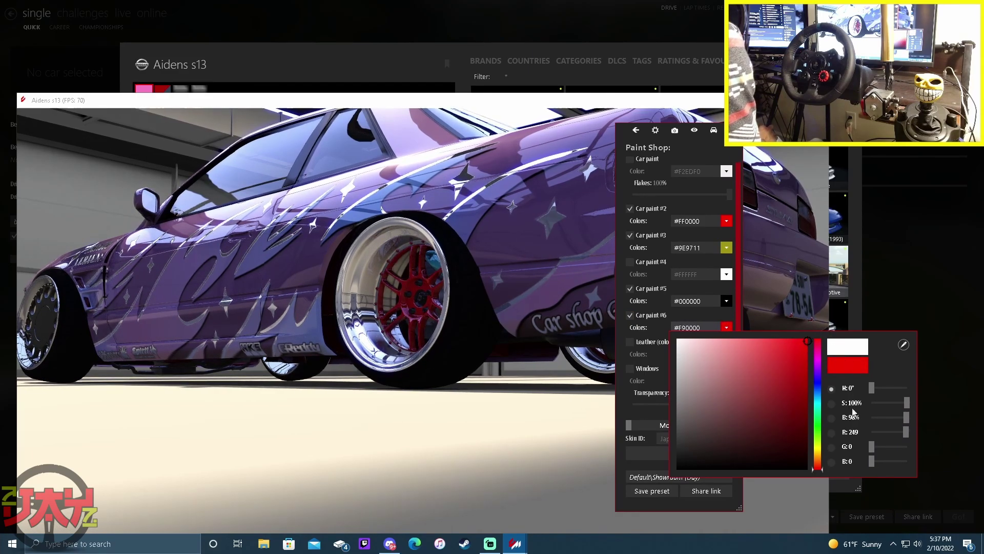
click(818, 361)
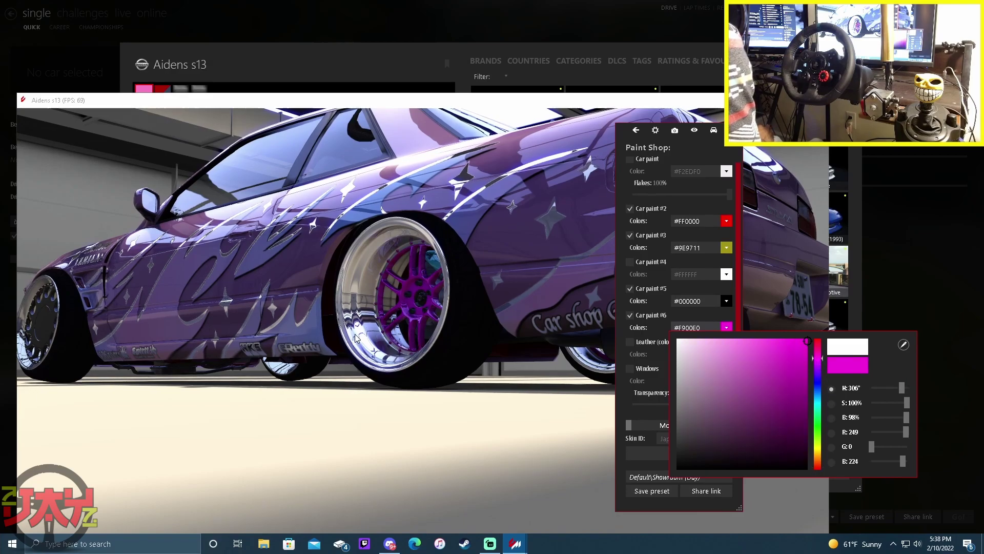
- Soften the rim magenta to #DB3DCB and inspect the rims
drag(492, 308, 454, 365)
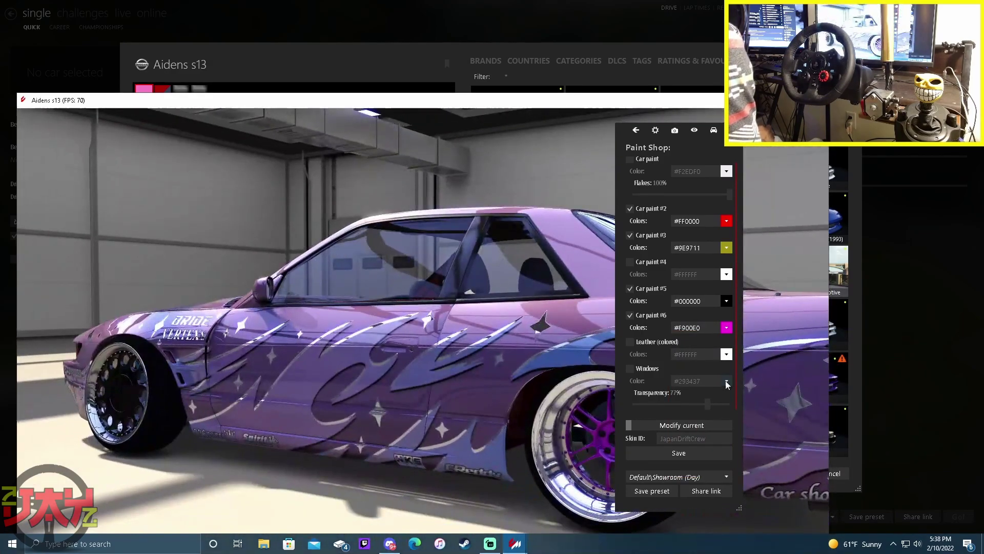
click(728, 329)
mouse_move(806, 369)
mouse_down()
mouse_move(779, 387)
mouse_move(775, 356)
mouse_up()
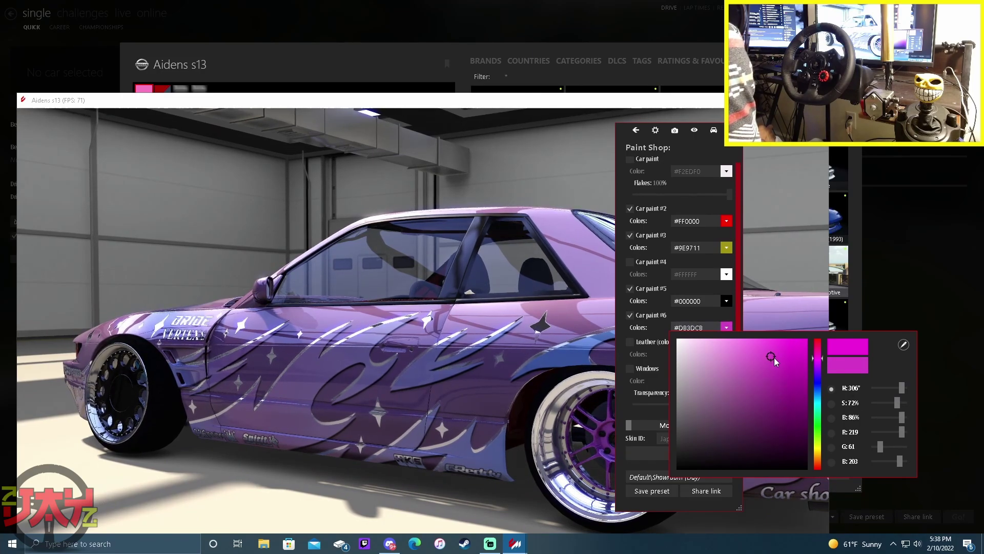
mouse_move(484, 425)
mouse_down()
mouse_move(421, 419)
mouse_move(435, 416)
mouse_up()
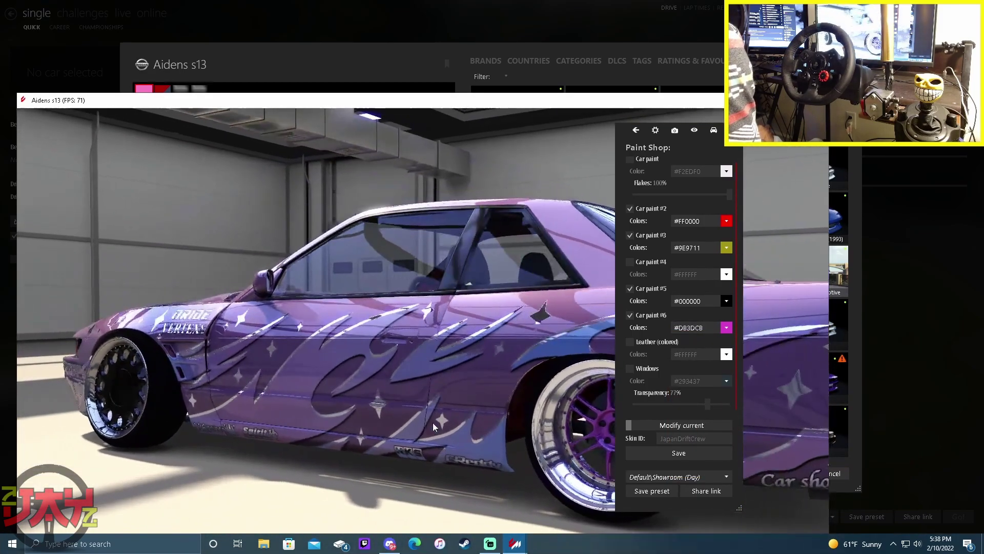
drag(409, 322, 446, 349)
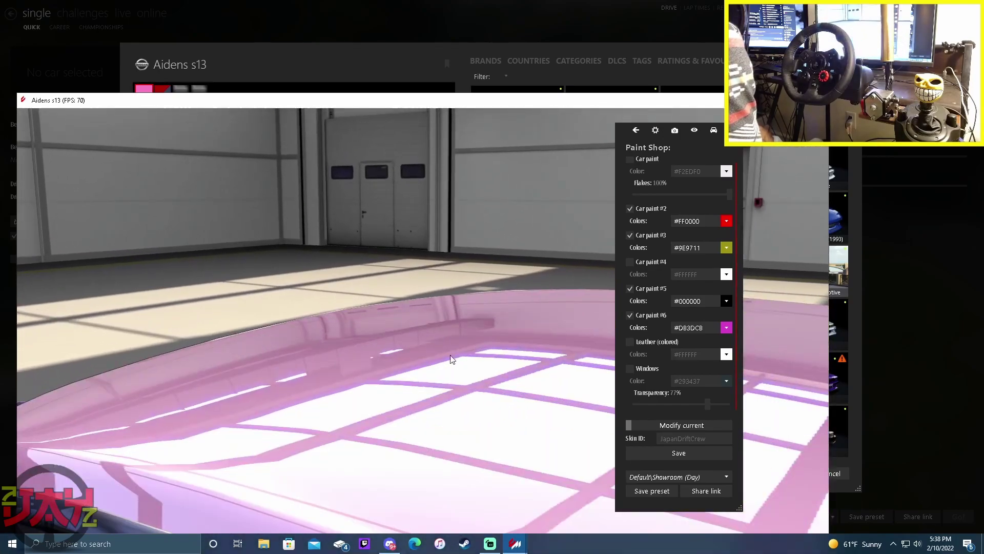
scroll(446, 350, up, 2)
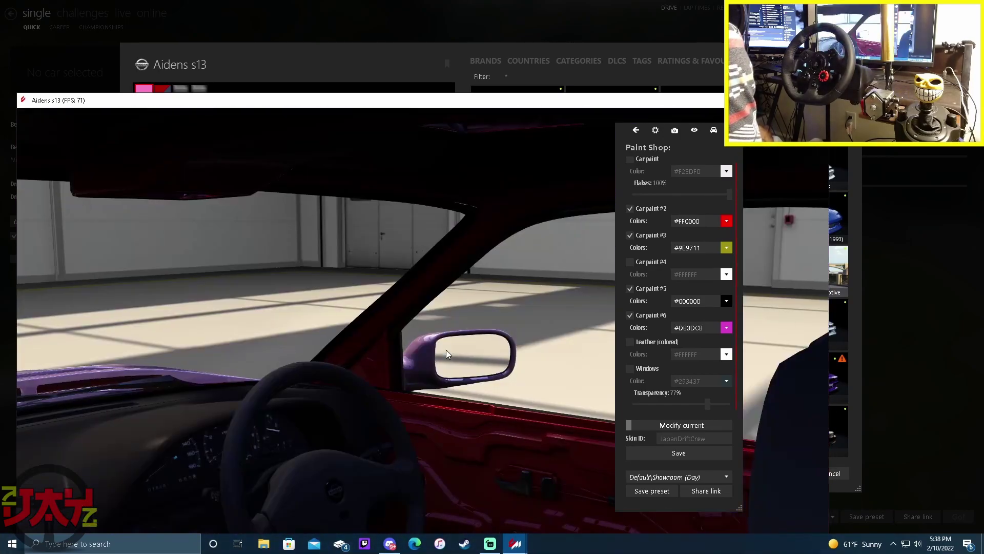
scroll(445, 348, up, 2)
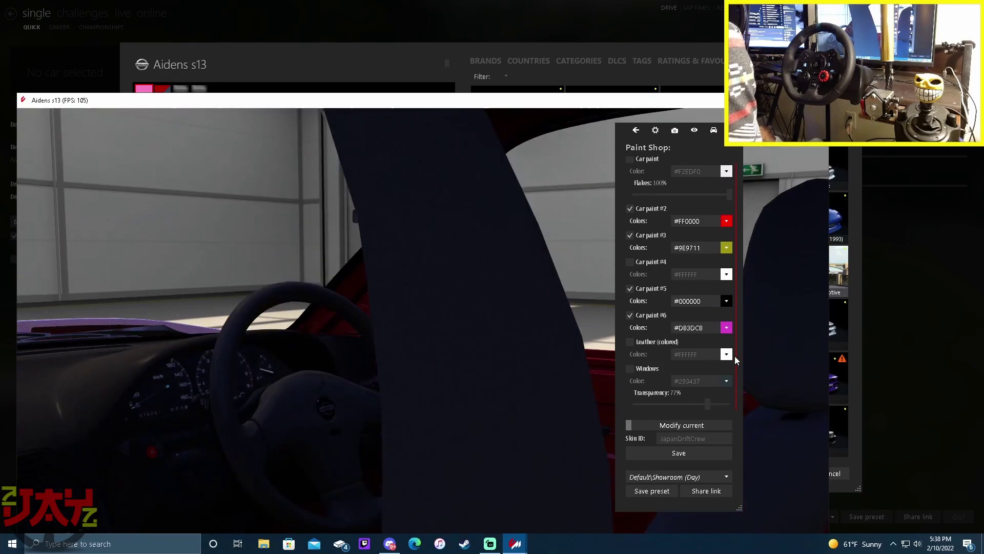
- Enable Leather (colored) and settle on off-white #F9F4F4 after trying reds
click(630, 343)
drag(380, 378, 389, 379)
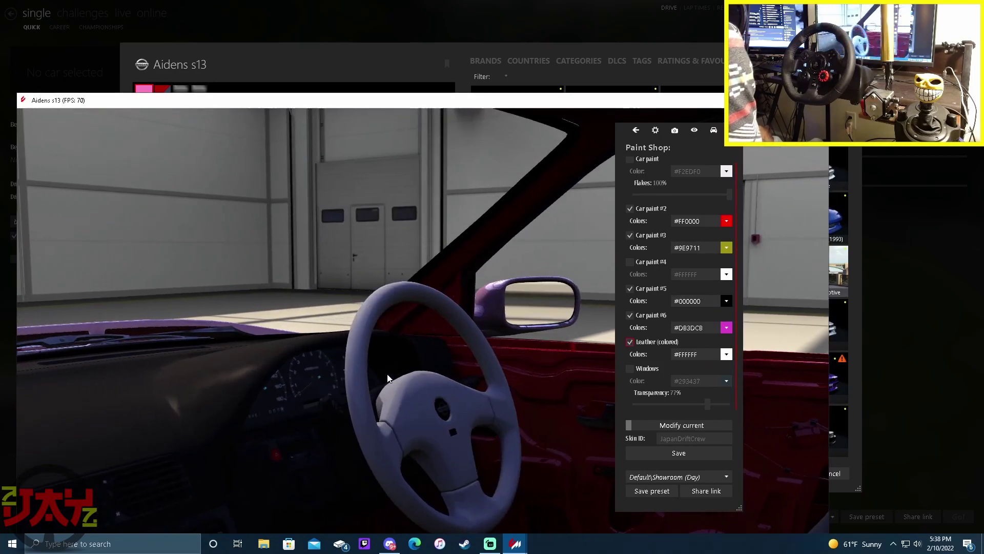
click(725, 355)
click(725, 402)
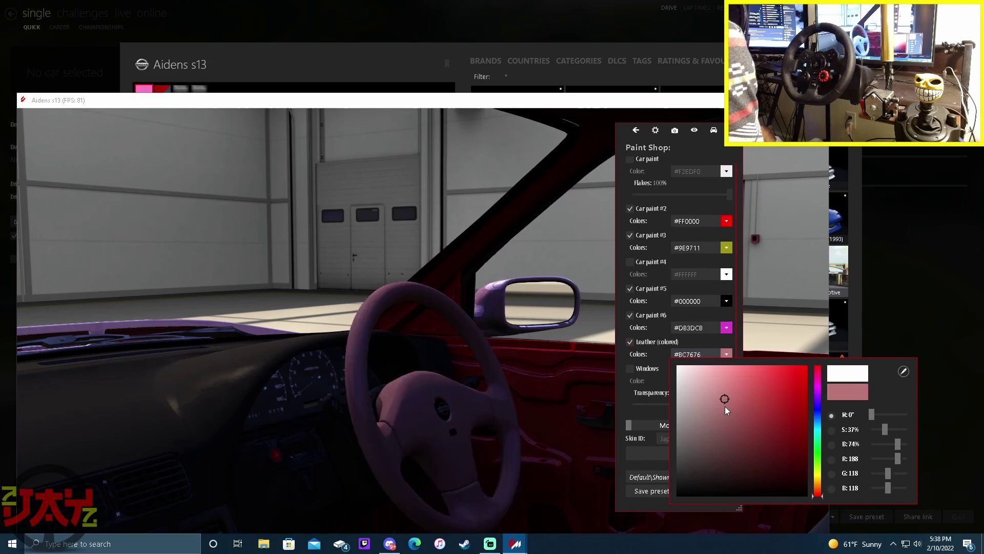
click(799, 434)
drag(780, 461, 720, 395)
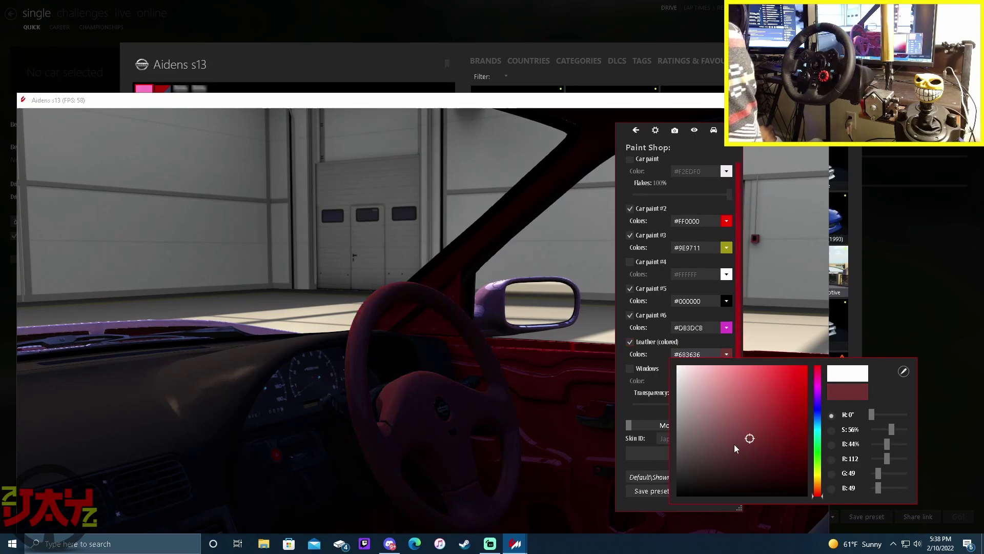
drag(735, 444, 680, 368)
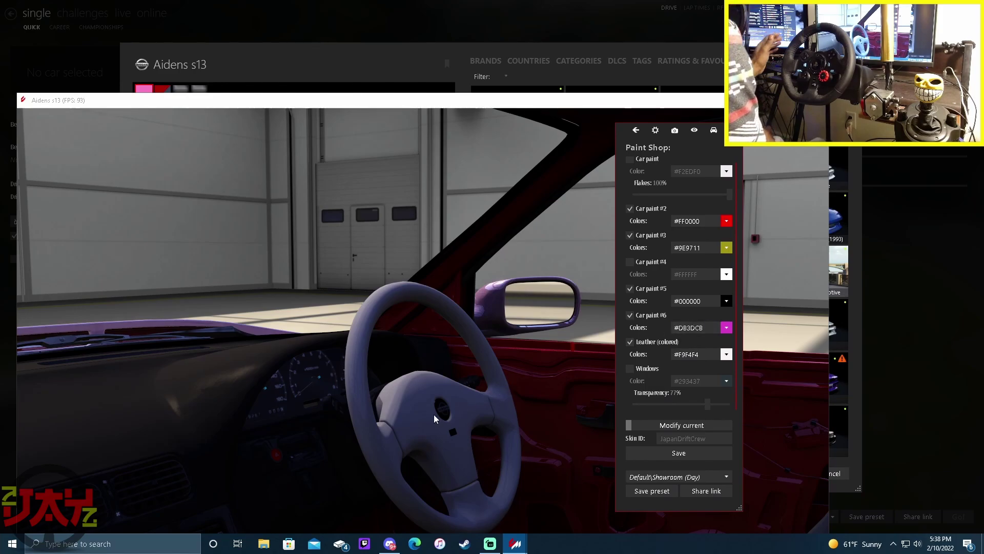
scroll(446, 415, down, 5)
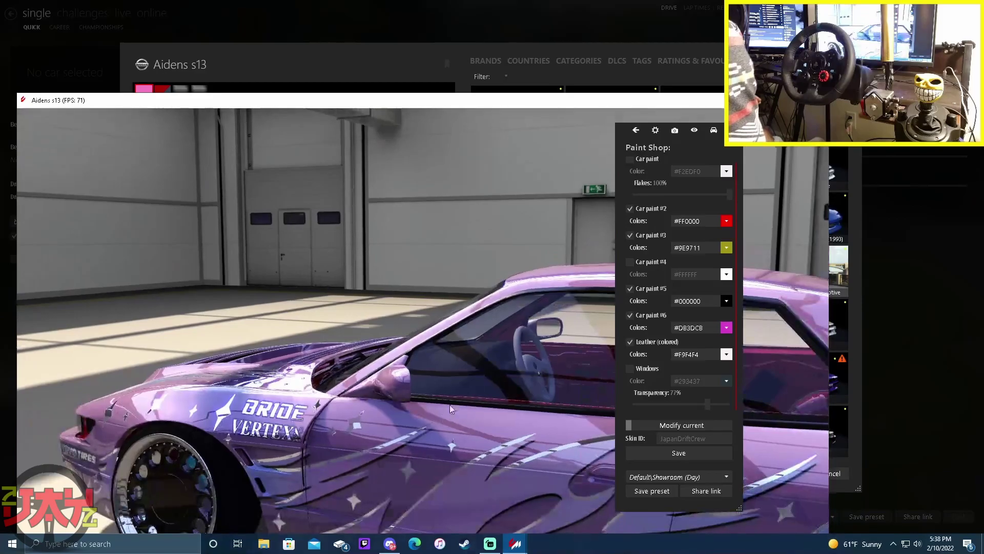
- Untick Leather (colored), save the Japan Drift Crew skin with a new preview, and exit
mouse_move(450, 405)
mouse_down()
mouse_move(400, 383)
mouse_move(366, 391)
mouse_move(407, 403)
mouse_move(369, 391)
mouse_move(384, 399)
mouse_move(360, 398)
mouse_move(366, 390)
mouse_move(401, 406)
mouse_up()
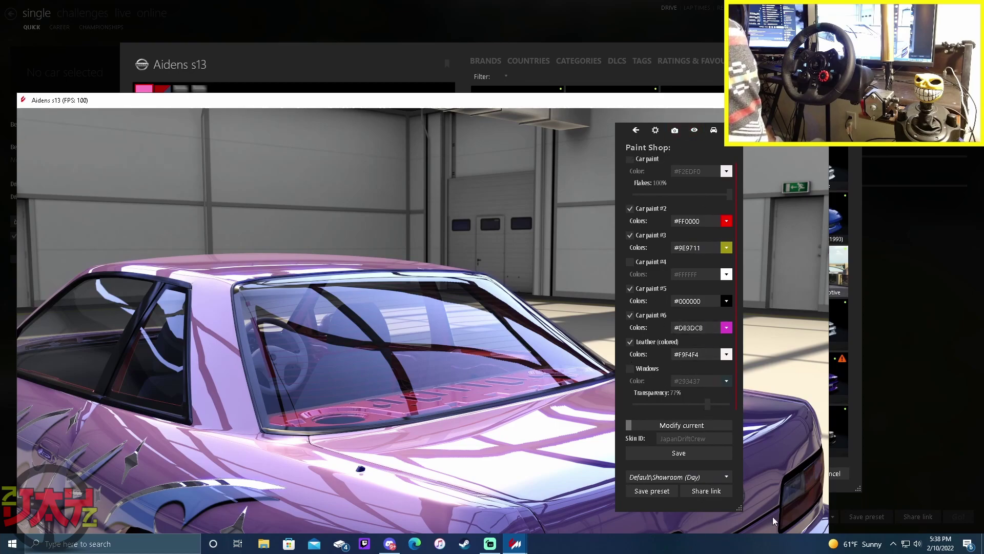
click(691, 457)
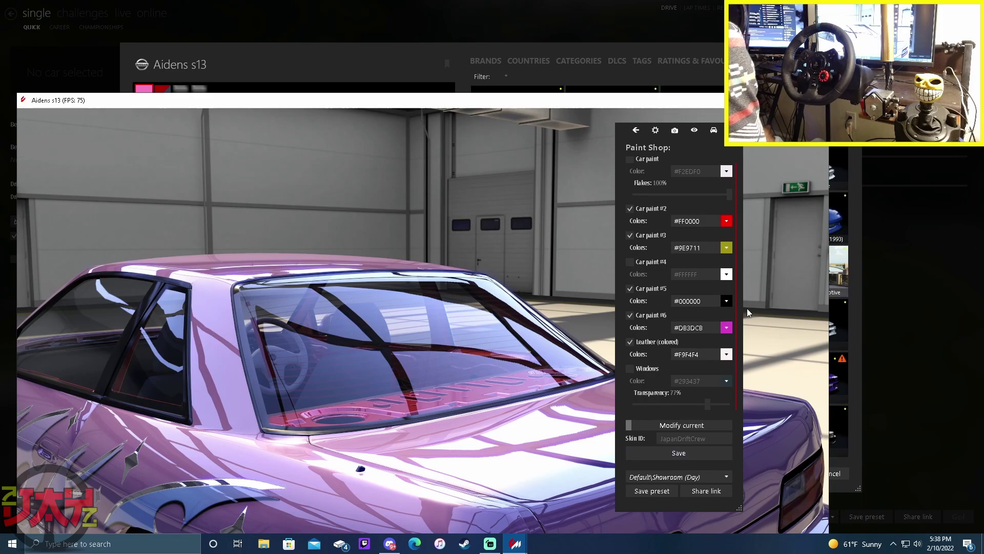
click(631, 342)
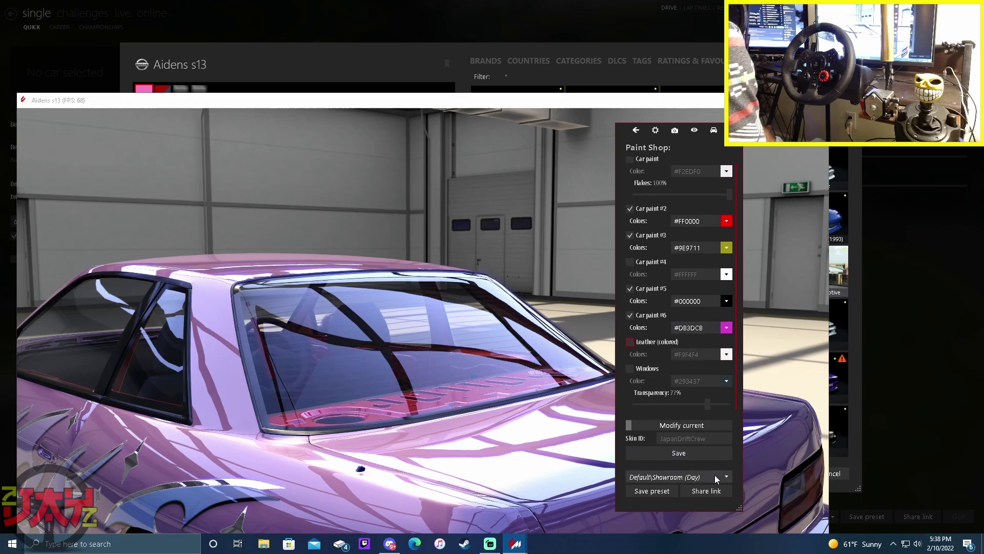
click(682, 455)
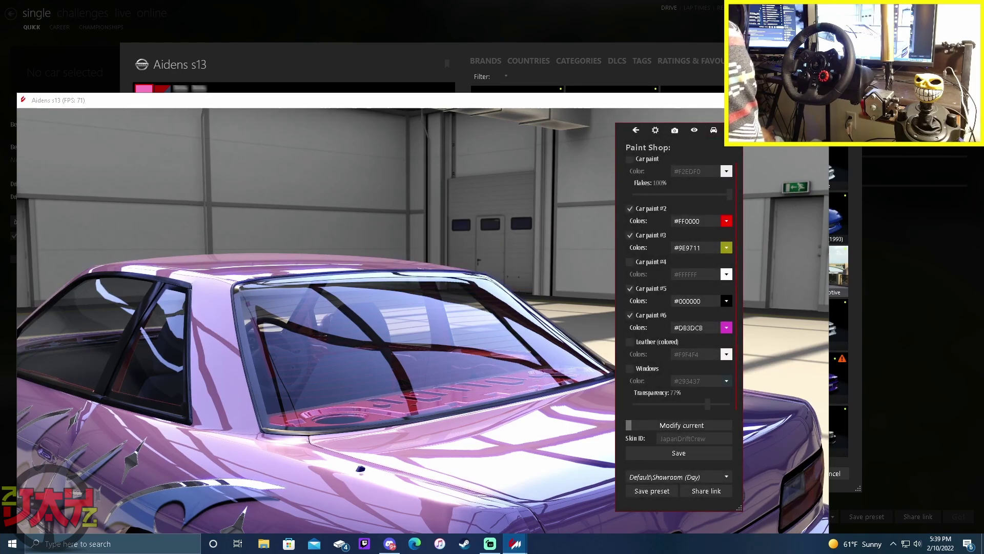
key(Escape)
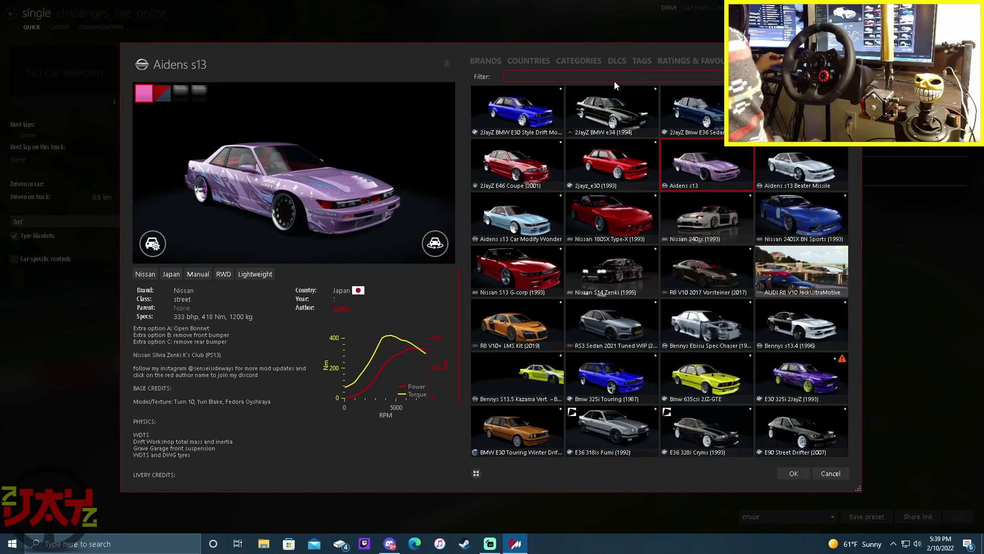
mouse_move(611, 111)
text(bmw)
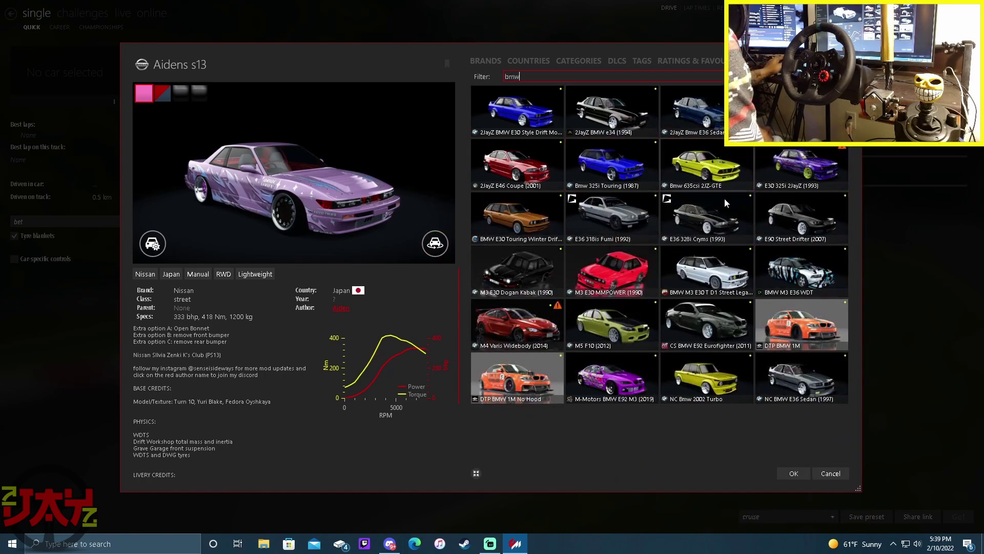
- Select the BMW M5 F10 (2012), open it in the showroom, and check Paint Shop
click(630, 327)
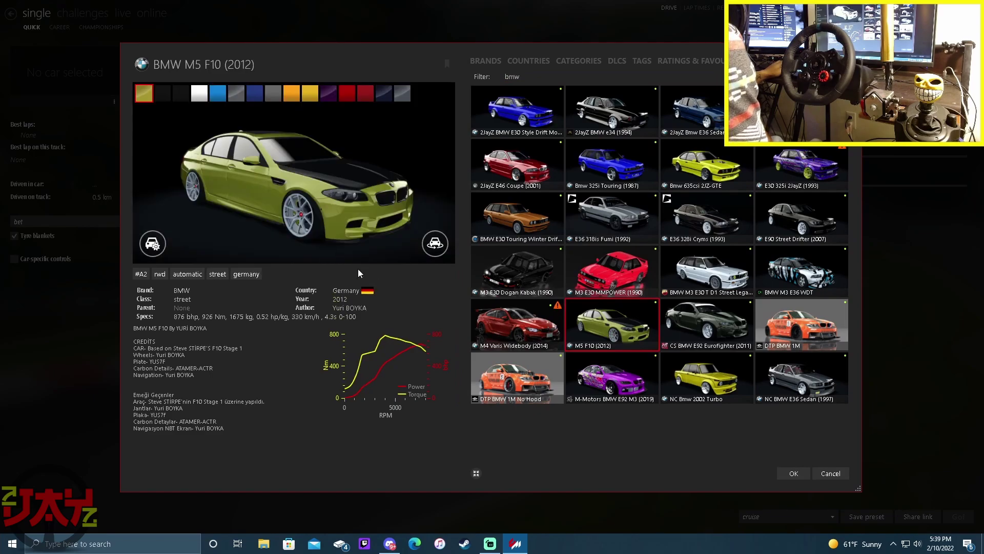
click(443, 251)
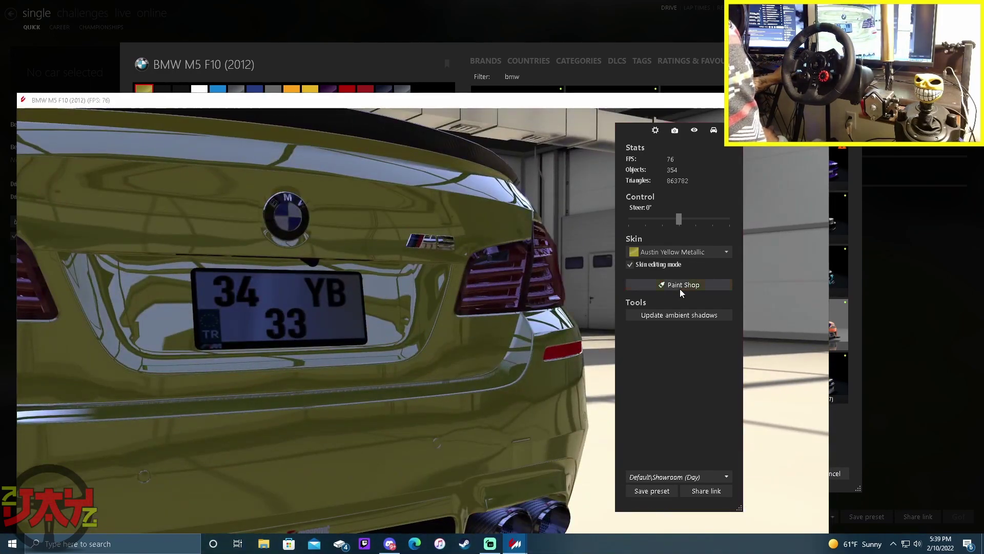
click(679, 288)
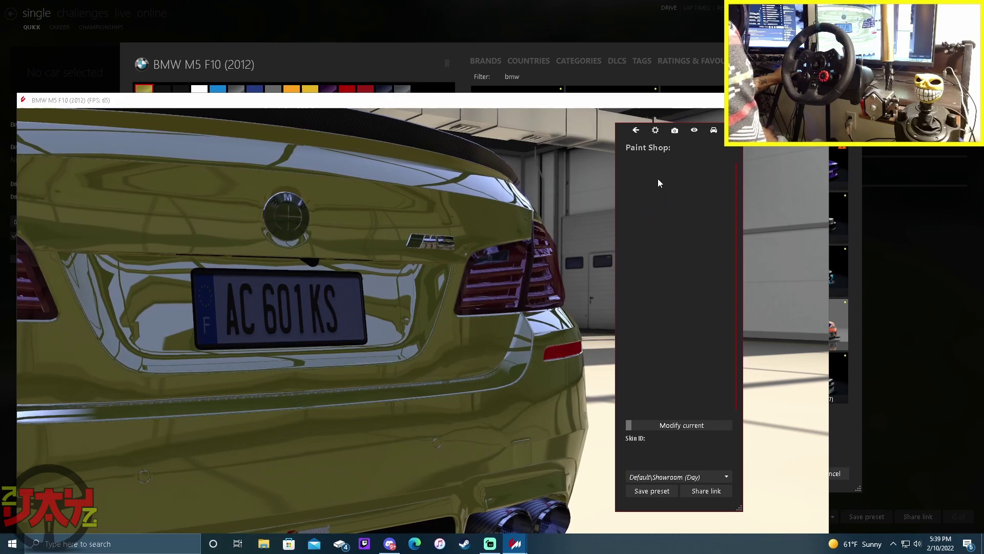
click(635, 130)
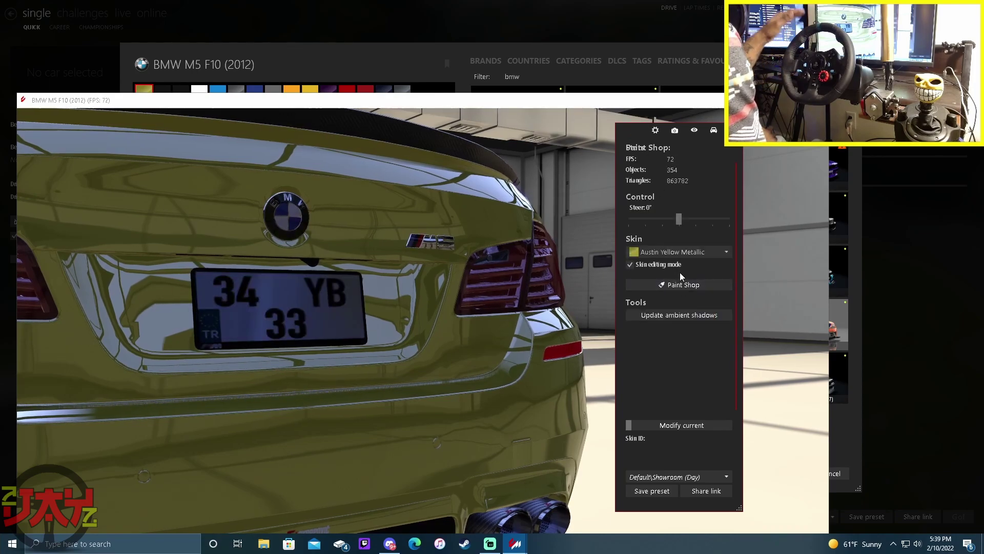
- Set the M5's Car paint colour to black #000000 and adjust the flakes
click(676, 287)
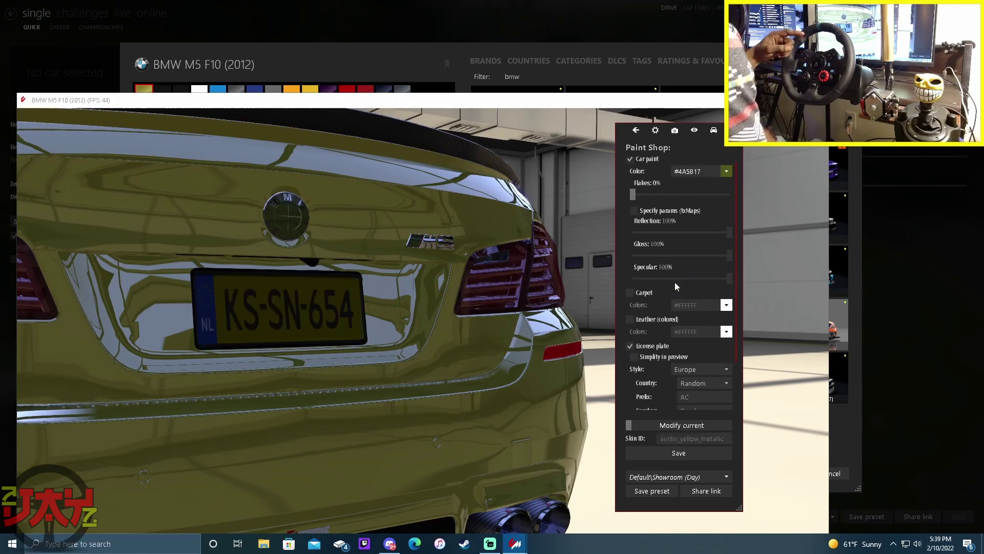
mouse_move(416, 292)
mouse_down()
mouse_move(439, 289)
mouse_move(417, 296)
mouse_up()
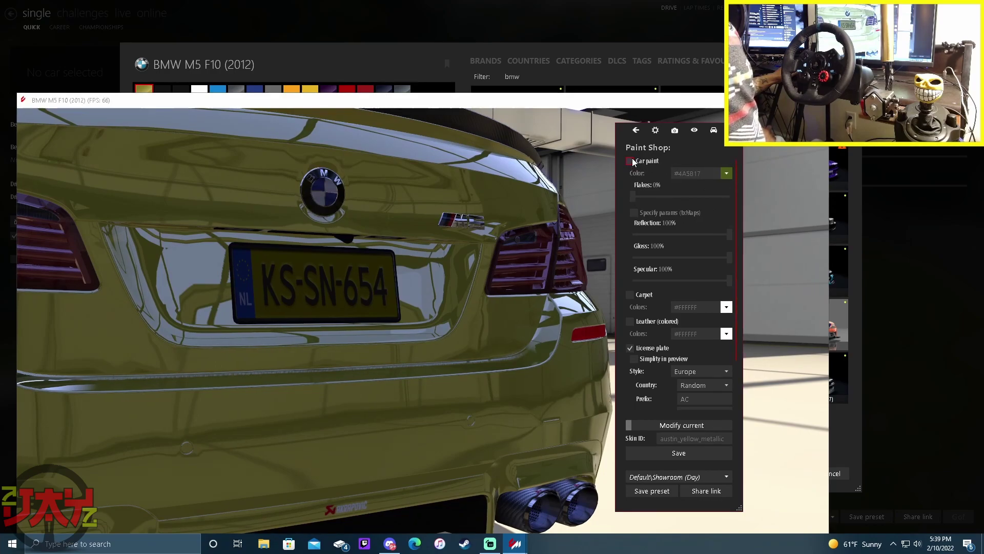
click(725, 173)
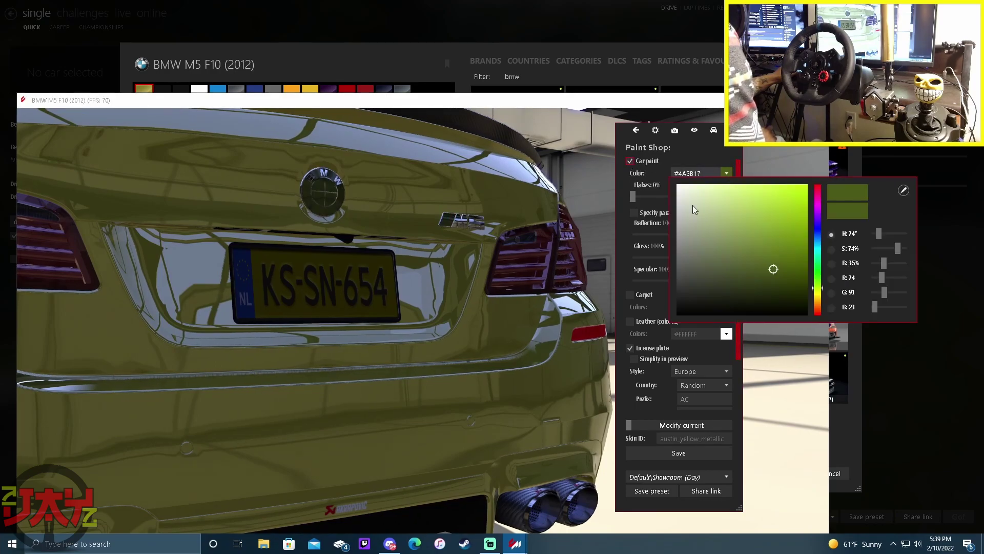
click(776, 257)
drag(776, 257, 767, 227)
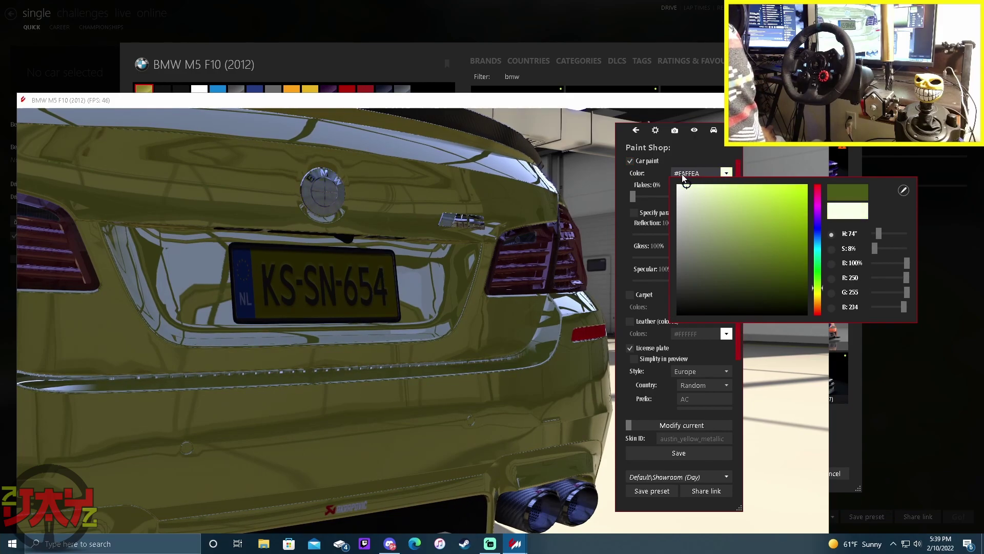
mouse_move(767, 228)
mouse_down()
mouse_move(668, 301)
mouse_move(673, 351)
mouse_up()
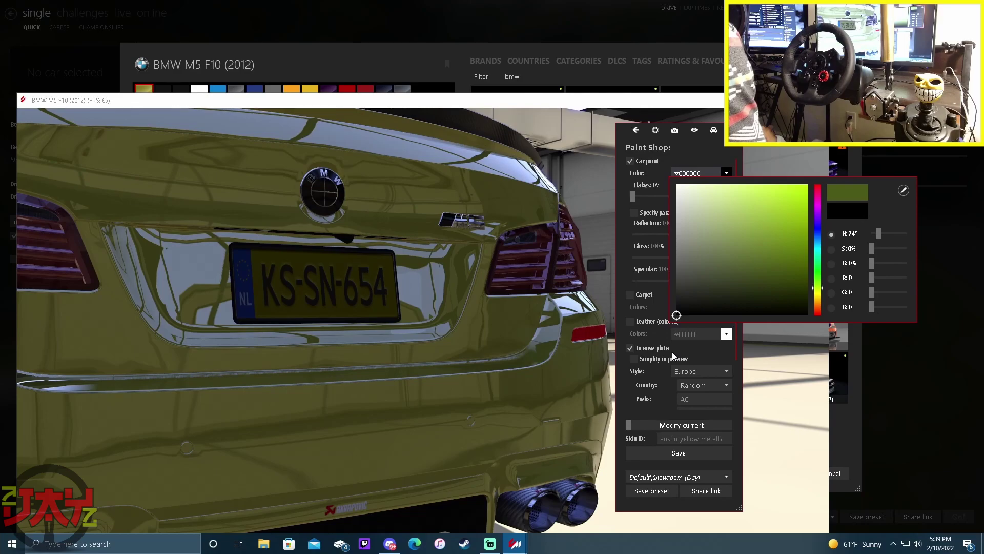
click(680, 176)
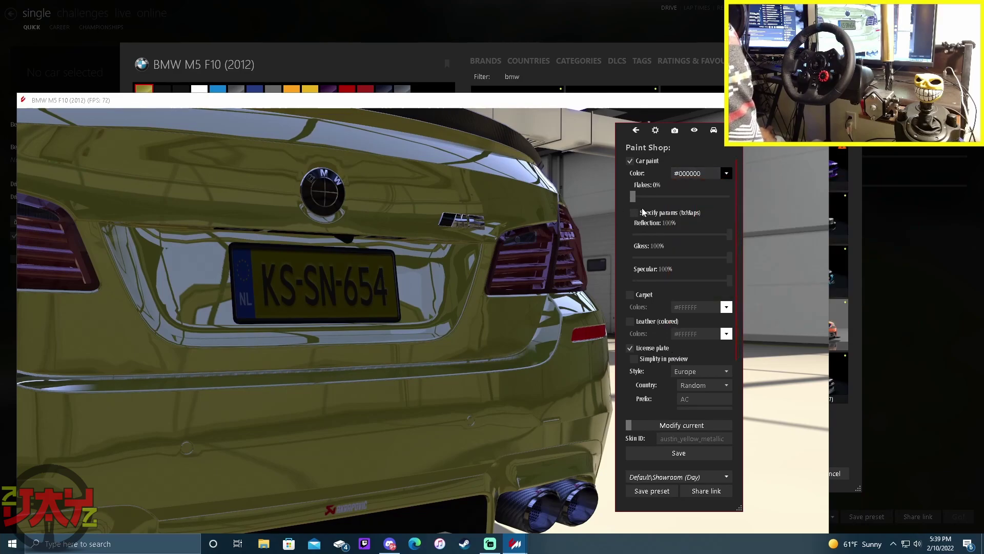
mouse_move(633, 195)
mouse_down()
mouse_move(721, 194)
mouse_move(598, 206)
mouse_up()
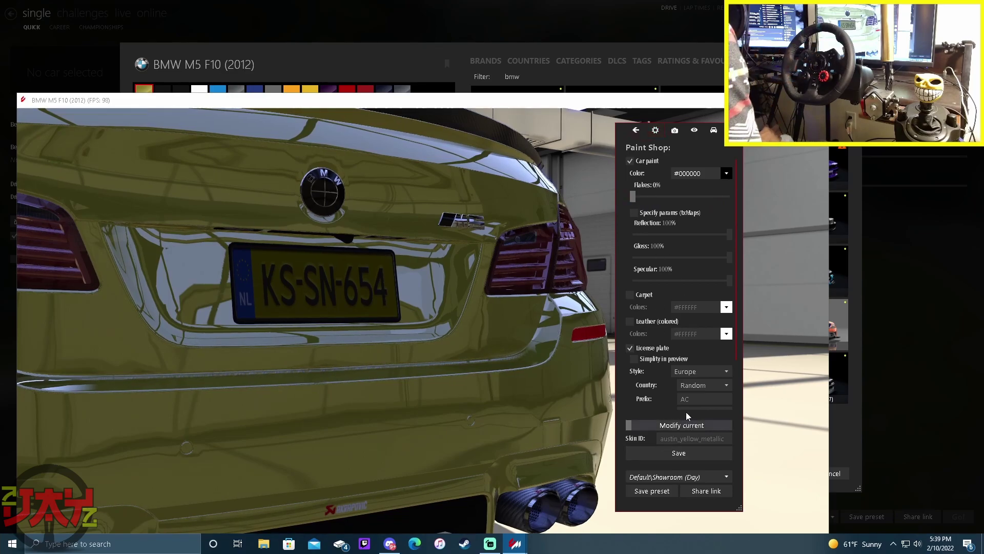
mouse_move(617, 314)
mouse_down()
mouse_move(385, 275)
mouse_move(415, 301)
mouse_up()
scroll(414, 300, up, 5)
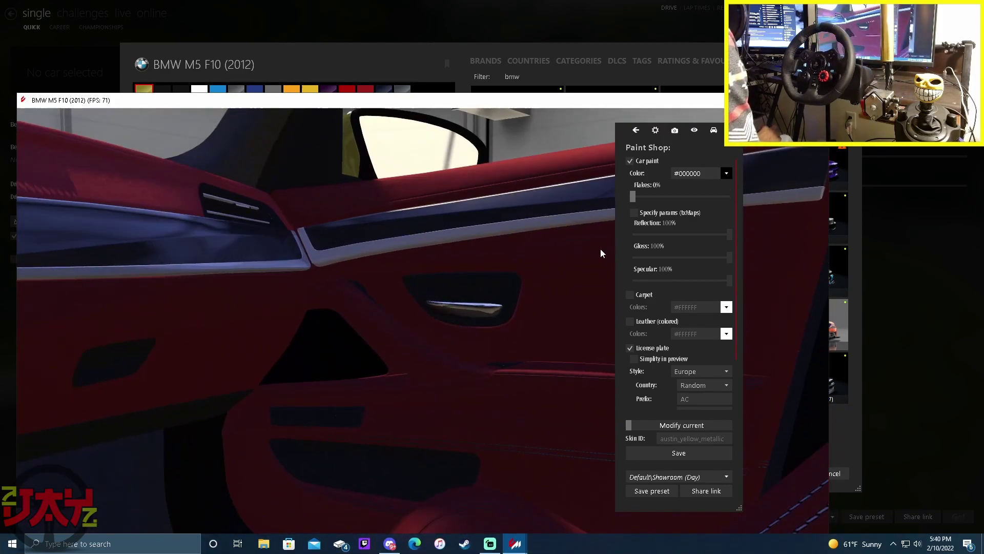
- Enable Carpet colouring, trying a dark red in its colour picker
click(629, 294)
drag(621, 299, 436, 388)
scroll(431, 398, down, 3)
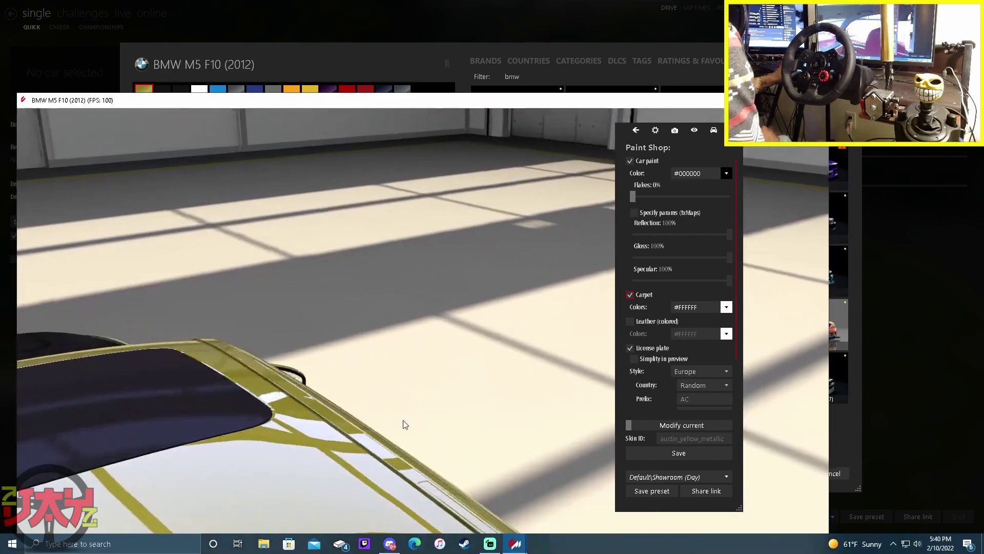
scroll(399, 422, up, 3)
mouse_move(388, 396)
mouse_down()
mouse_move(378, 398)
mouse_move(392, 389)
mouse_up()
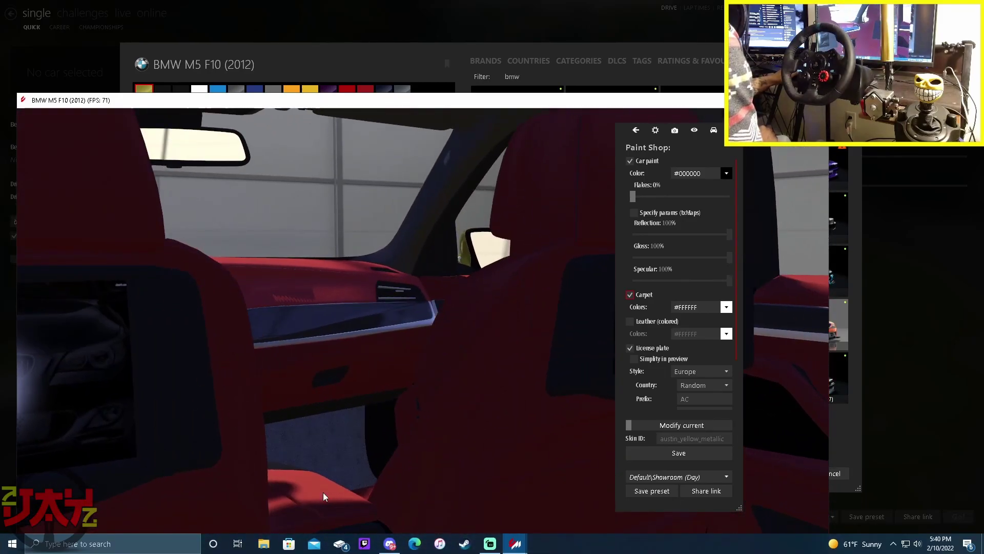
click(727, 307)
mouse_move(773, 355)
mouse_down()
mouse_move(774, 410)
mouse_move(801, 438)
mouse_move(756, 378)
mouse_move(672, 307)
mouse_up()
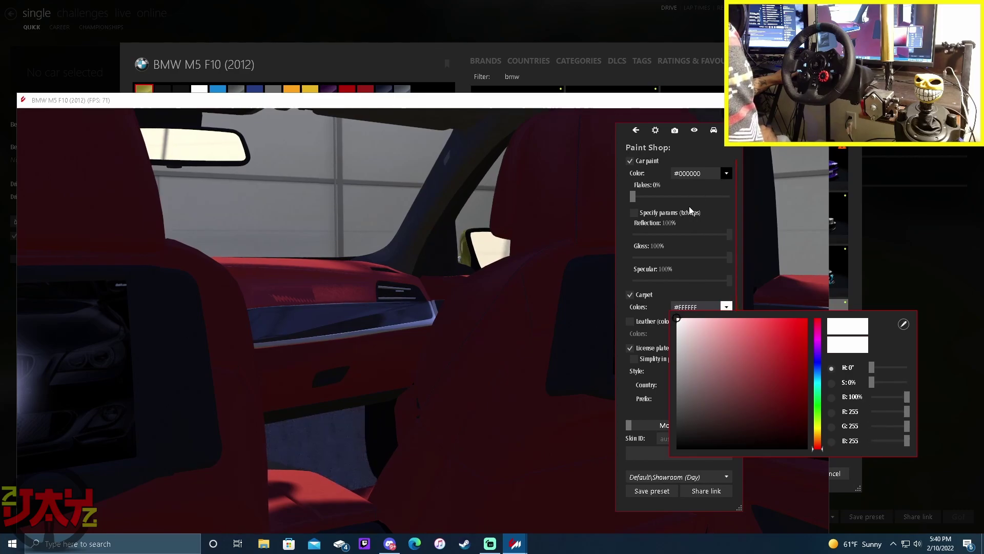
click(700, 148)
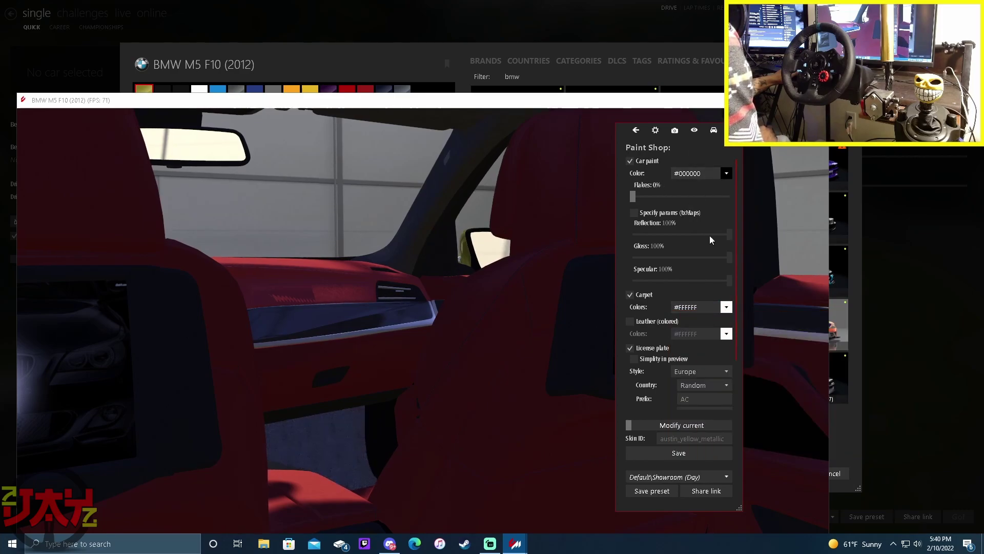
- Enable Leather (colored) and make the leather deep dark red #661212
click(630, 322)
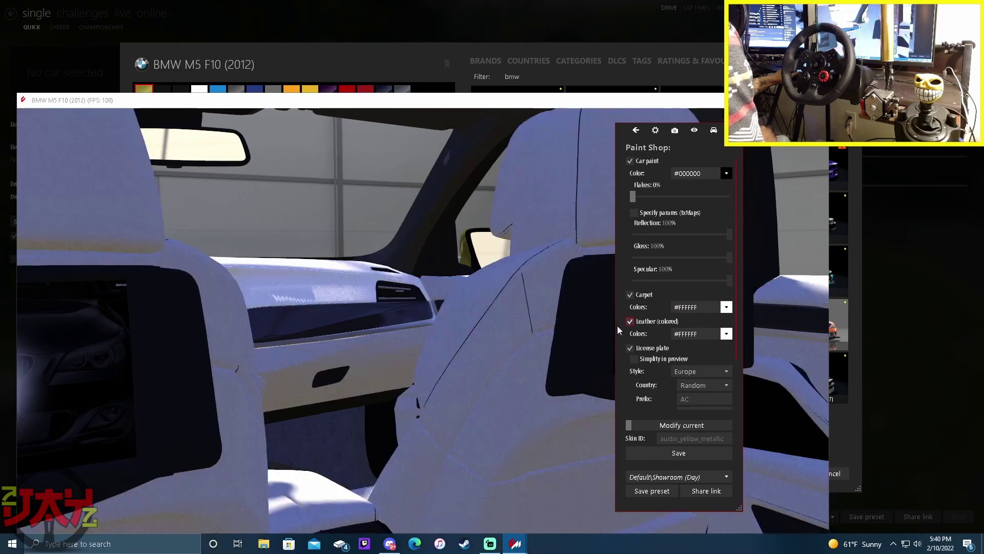
click(716, 334)
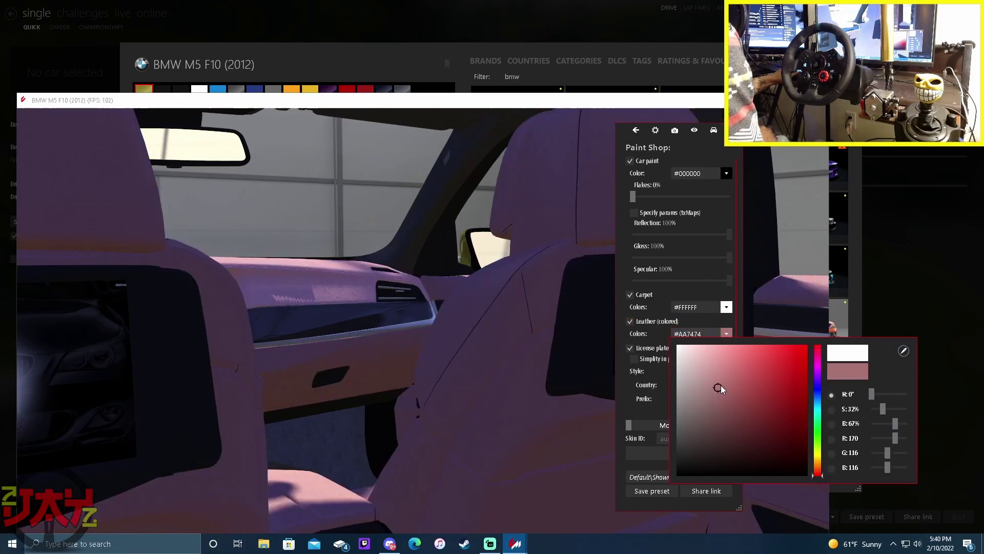
drag(721, 386, 810, 344)
drag(568, 405, 380, 394)
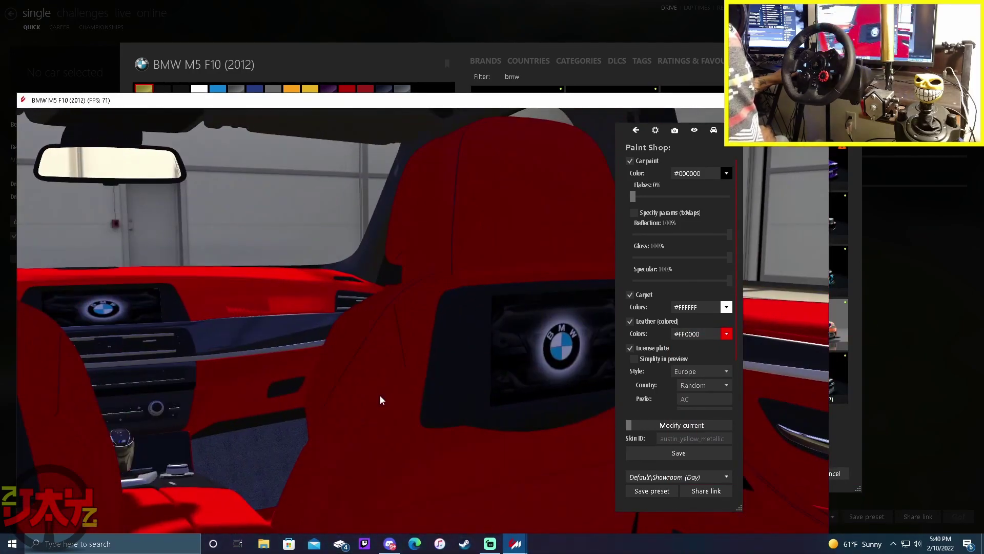
click(724, 333)
mouse_move(791, 378)
mouse_down()
mouse_move(785, 421)
mouse_move(793, 417)
mouse_move(794, 427)
mouse_up()
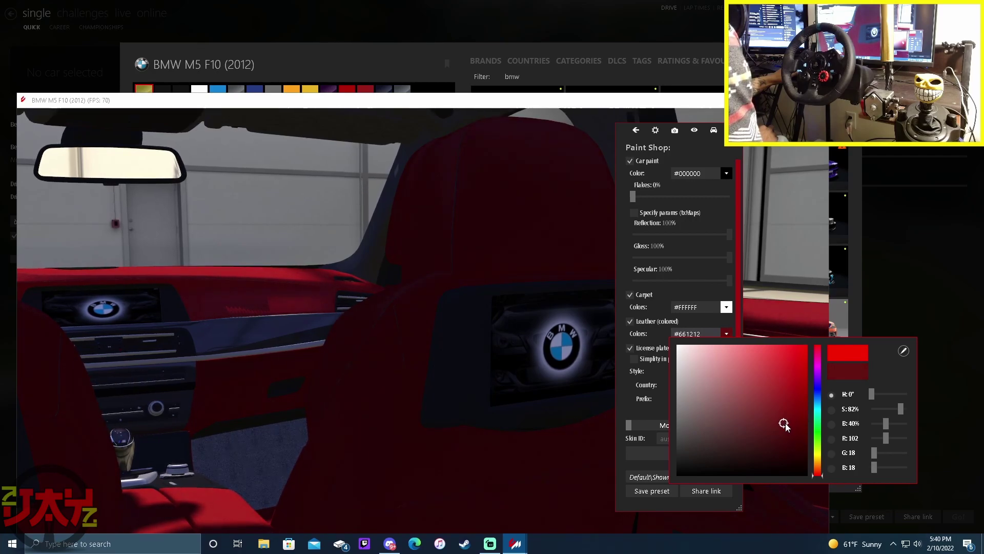
click(714, 201)
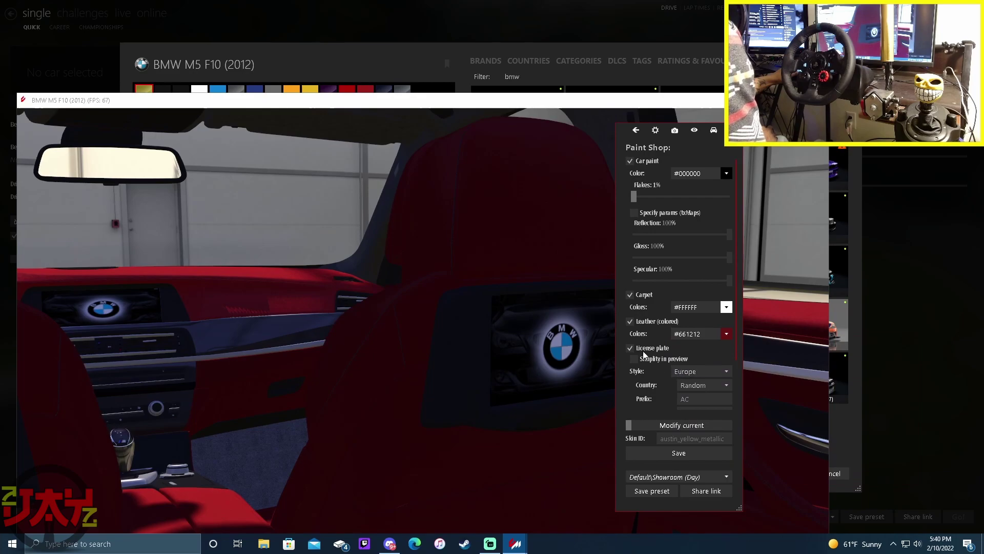
scroll(485, 383, down, 5)
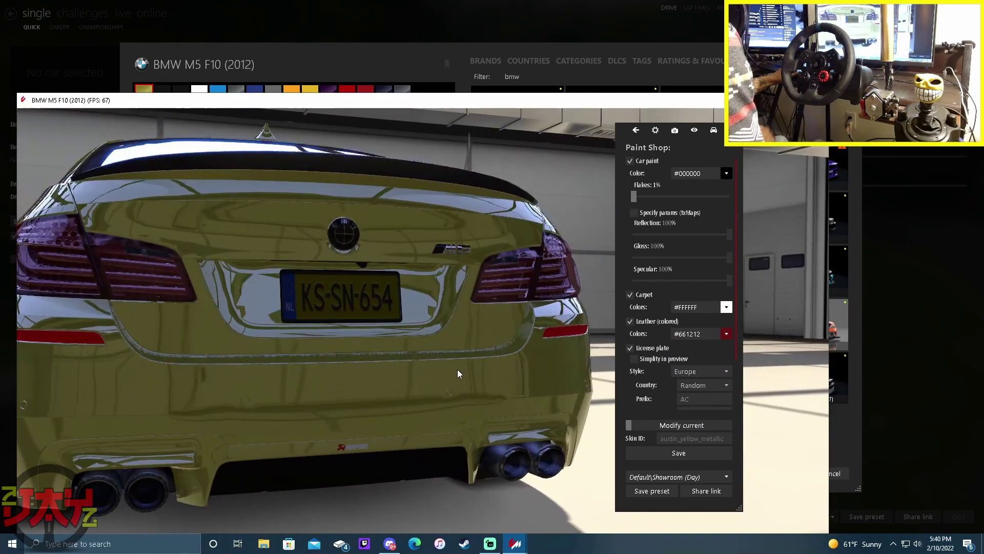
- Enable a Europe-style Great Britain plate with prefix 2jayz, number cleared, postfix yt
click(631, 348)
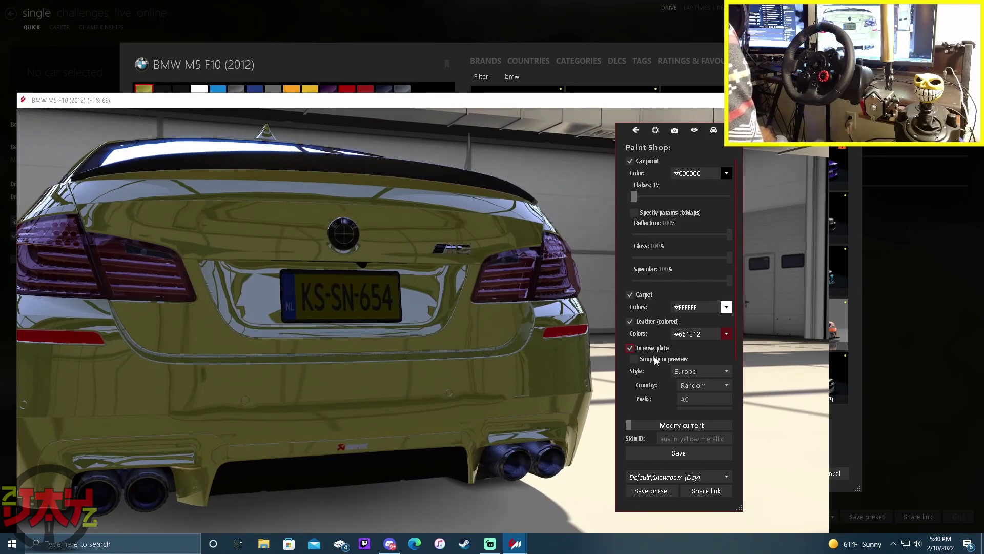
click(713, 374)
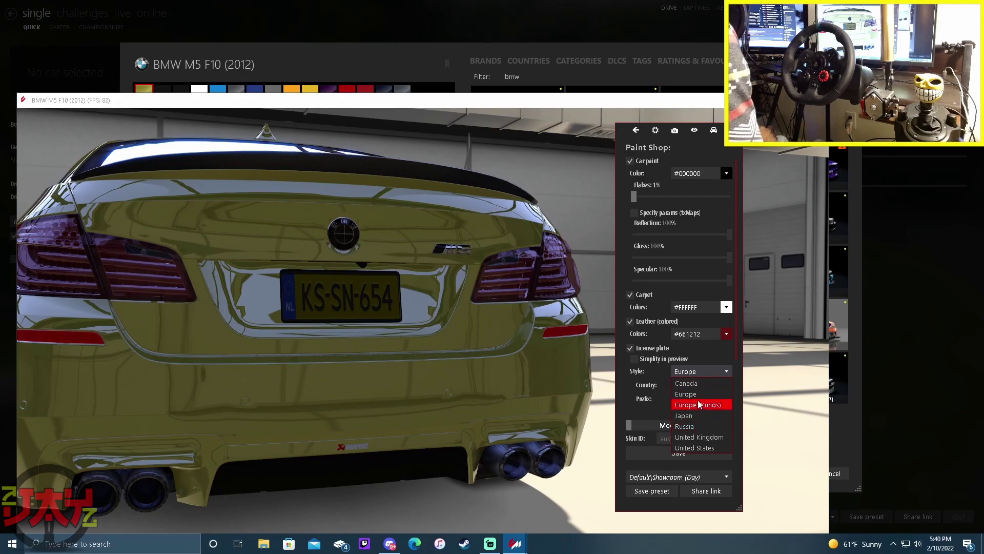
click(698, 400)
click(712, 388)
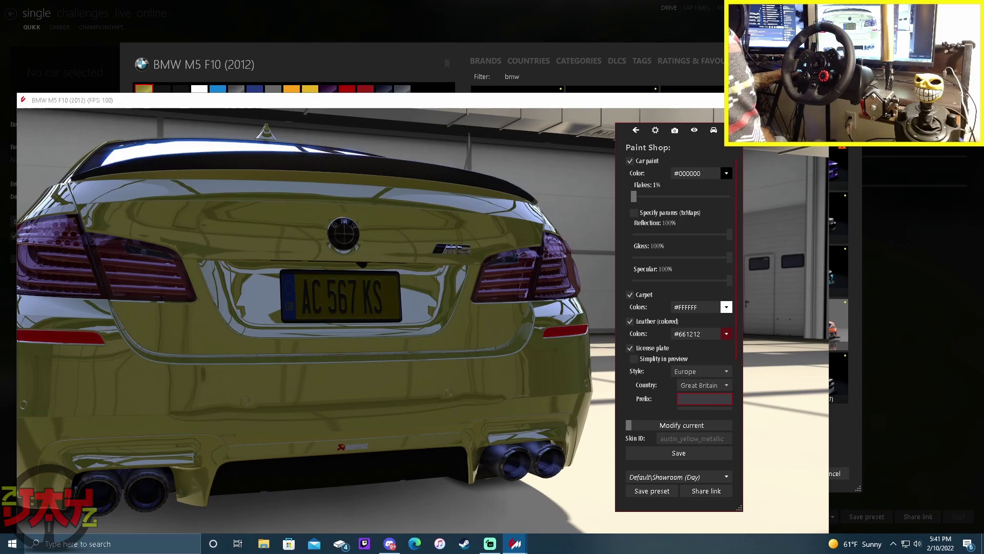
text(2jay)
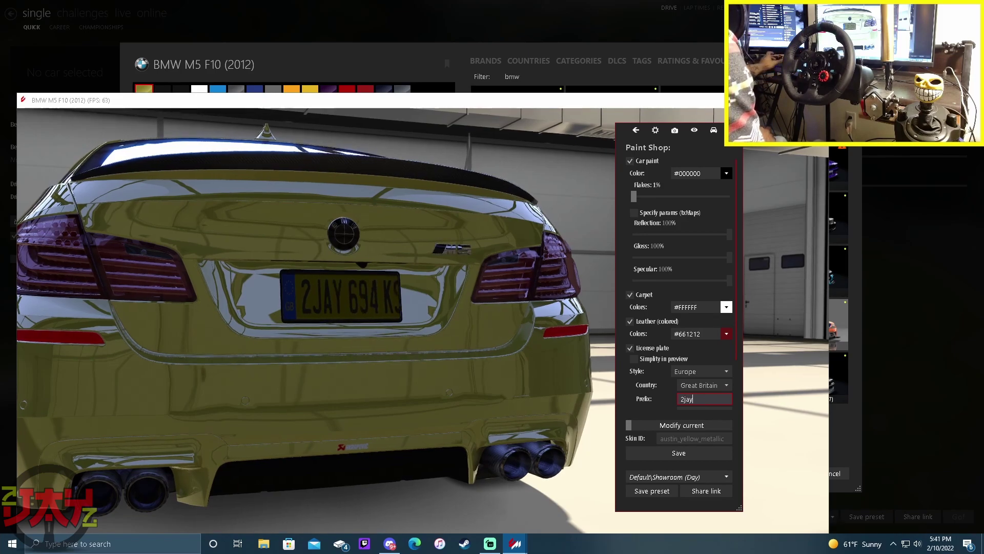
text(z)
scroll(707, 358, down, 2)
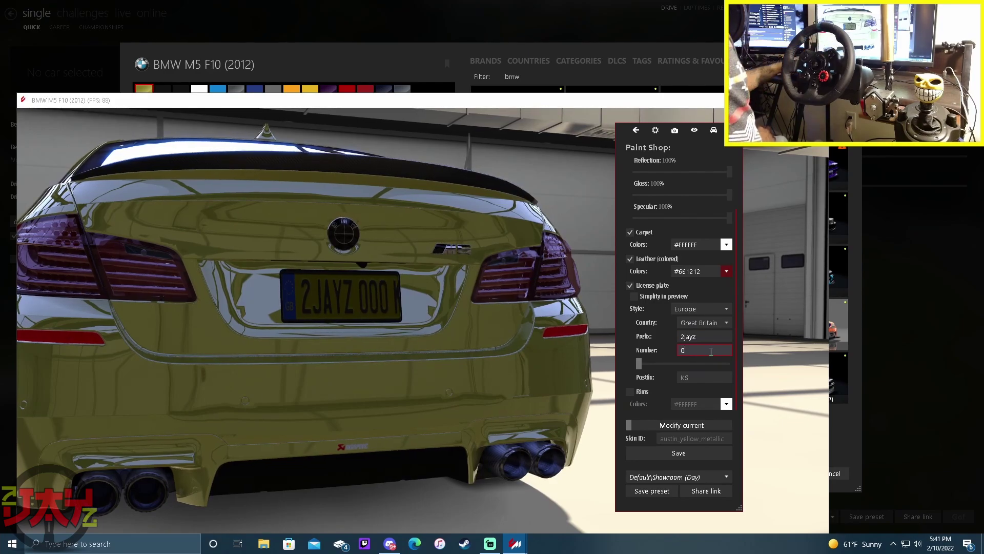
key(BackSpace)
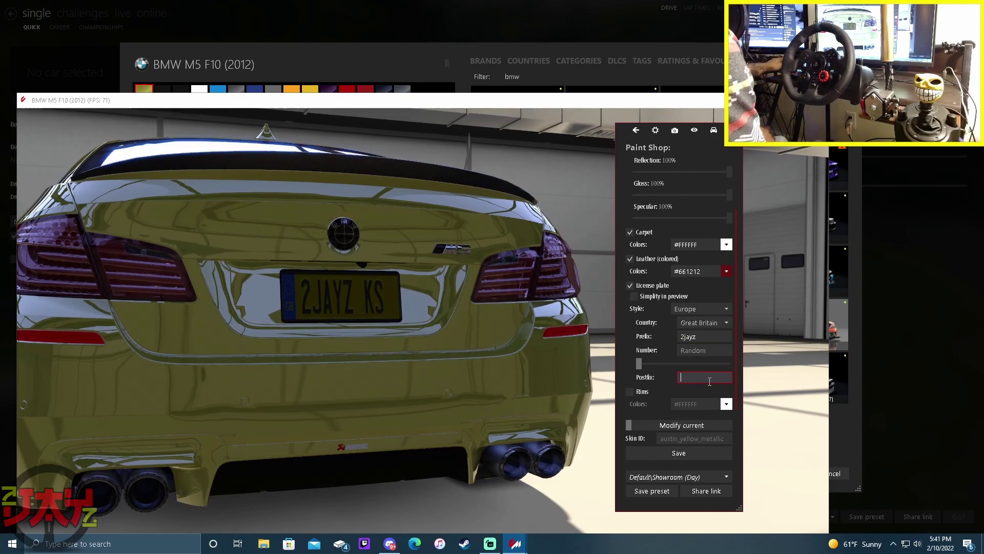
text(yt)
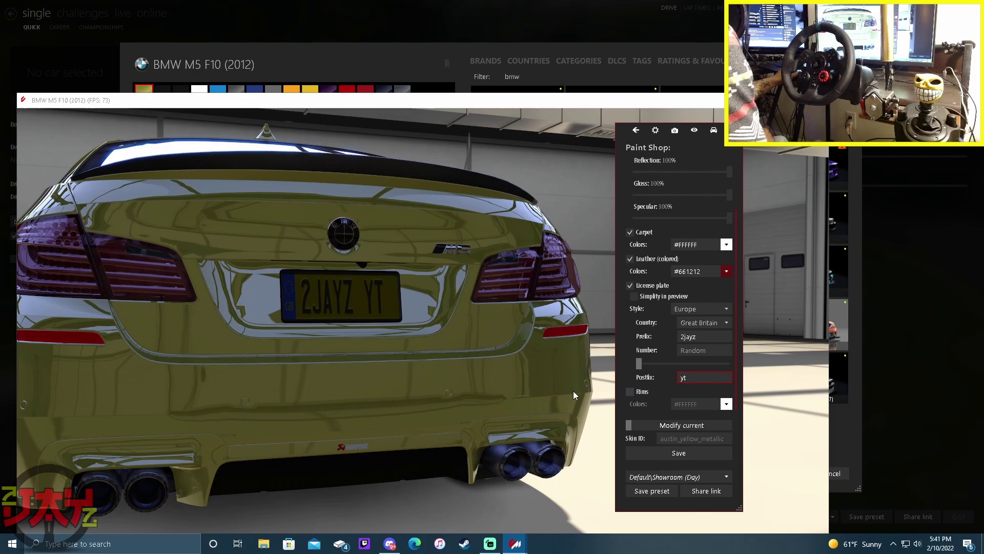
- Turn on a custom rim colour and set the rims to a deep red
drag(573, 391, 483, 392)
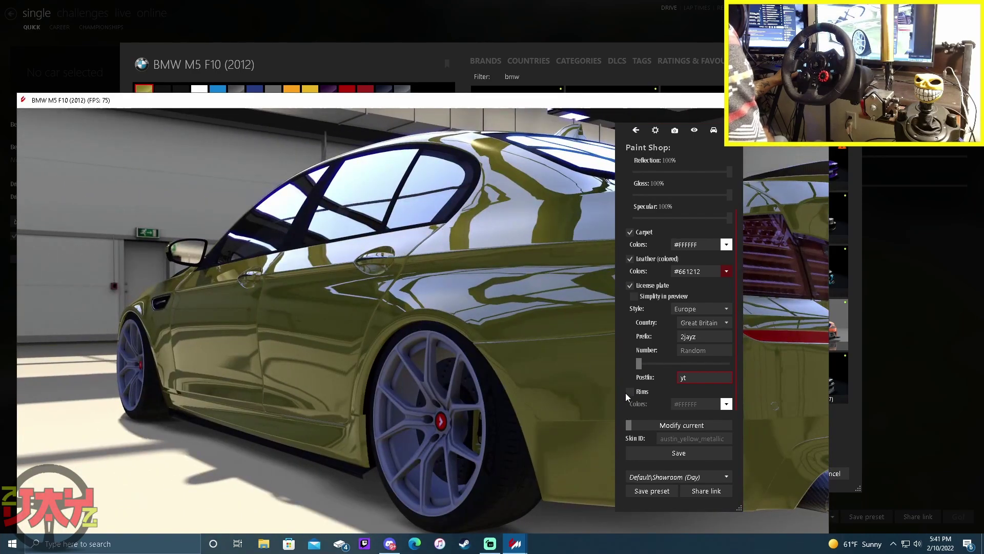
click(629, 391)
click(726, 403)
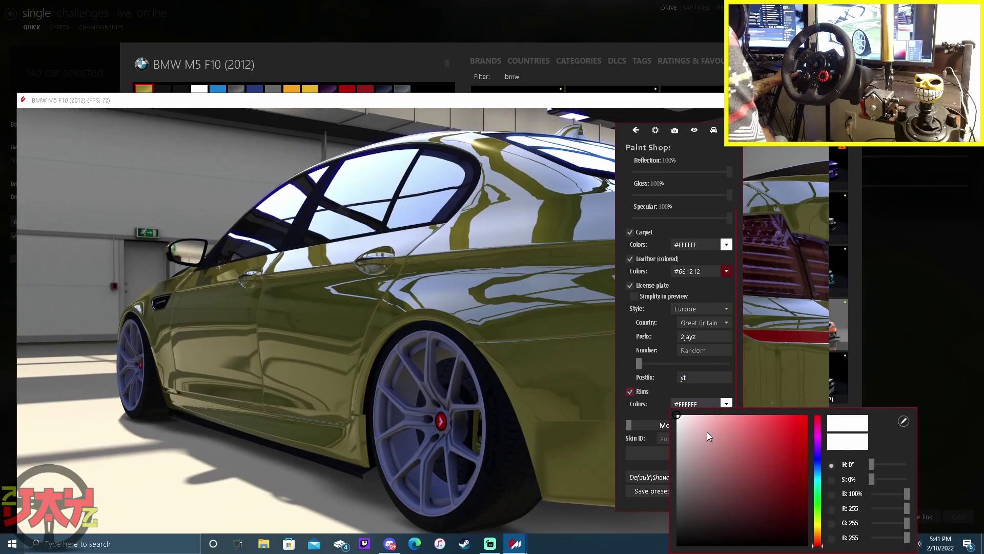
drag(707, 436, 811, 440)
click(429, 453)
mouse_move(503, 445)
mouse_down()
mouse_move(517, 446)
mouse_move(381, 433)
mouse_move(397, 421)
mouse_up()
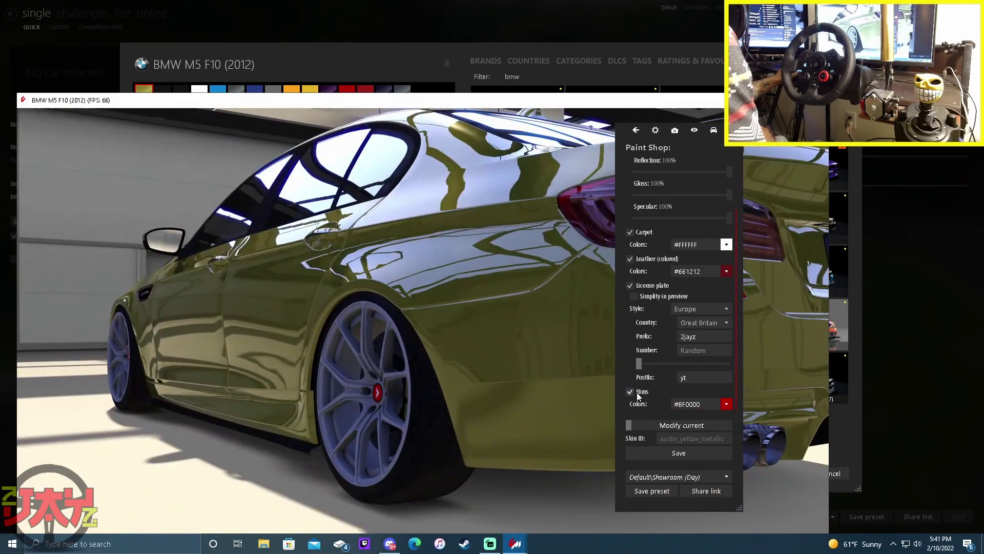
- Save the skin, generate its preview, and check the 2JAYZ YT rear plate
click(682, 453)
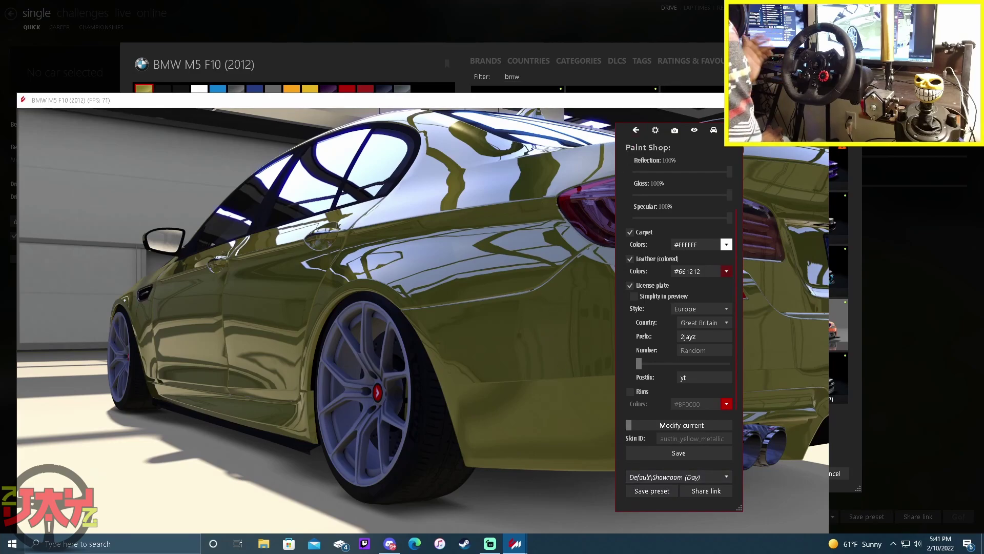
drag(776, 344, 451, 414)
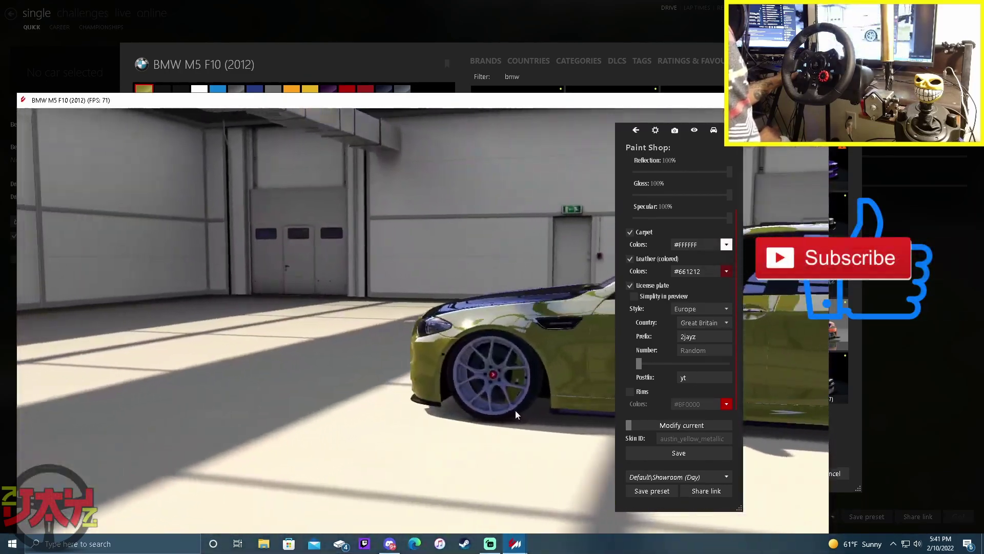
drag(515, 410, 401, 405)
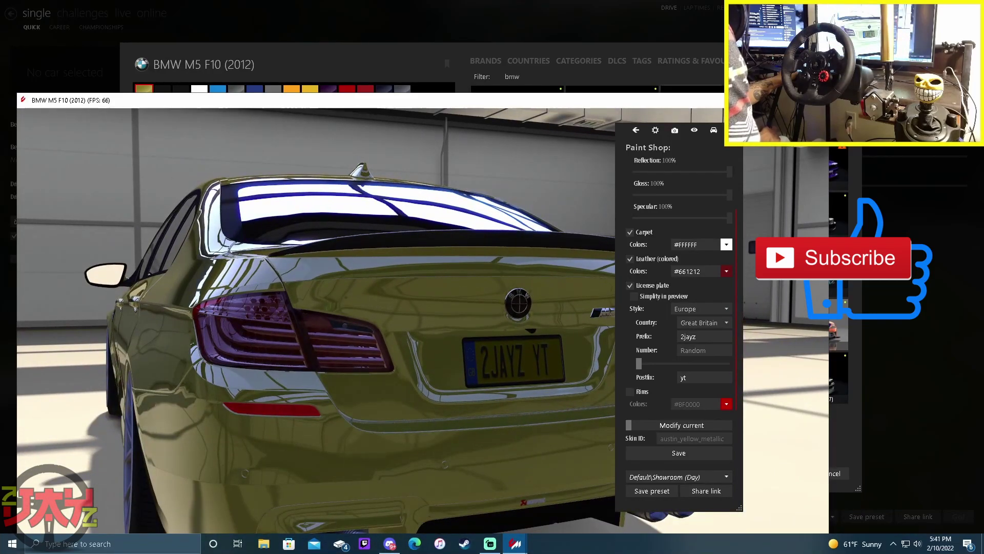
- Close the showroom and return to car selection with the BMW M5 F10 (2012)
key(Escape)
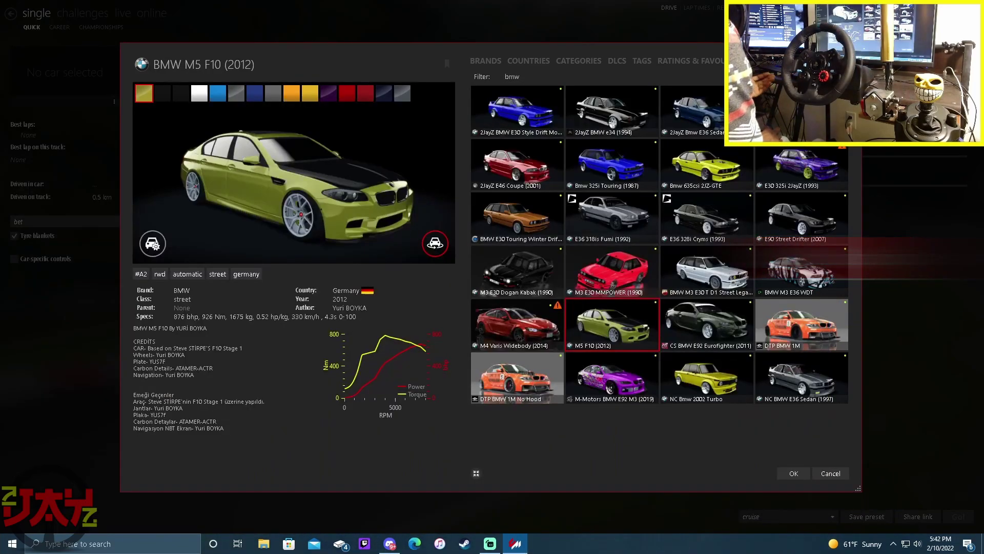